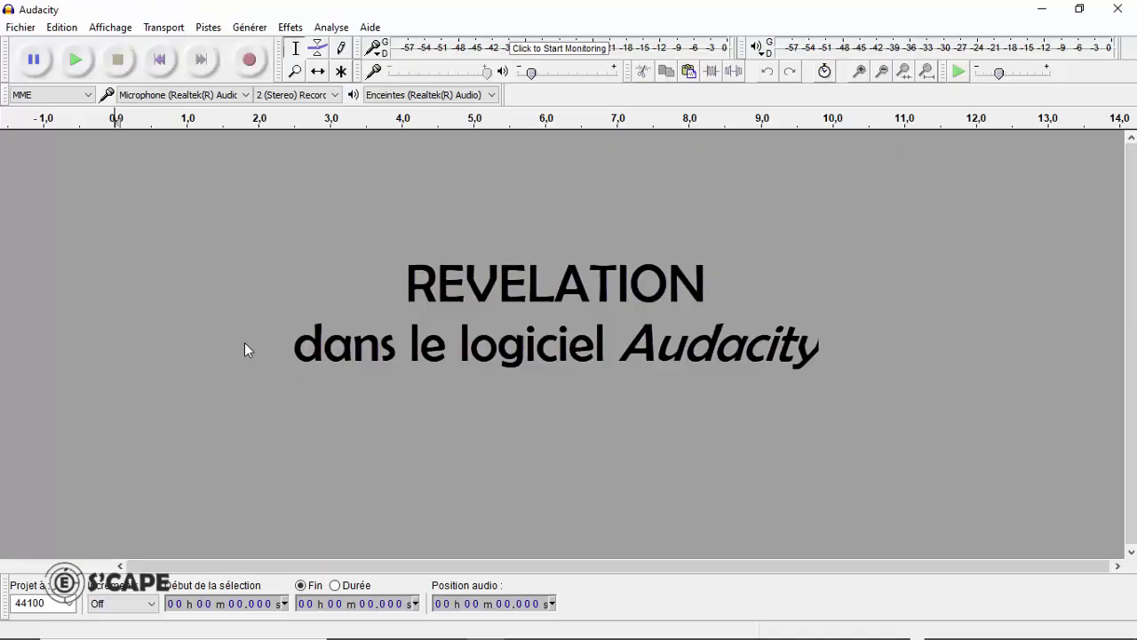
# Import the audio file TROUVEZLECODE.wav from the CoagulaLight1666 folder, making a copy of the file before editing.
pyautogui.click(19, 28)
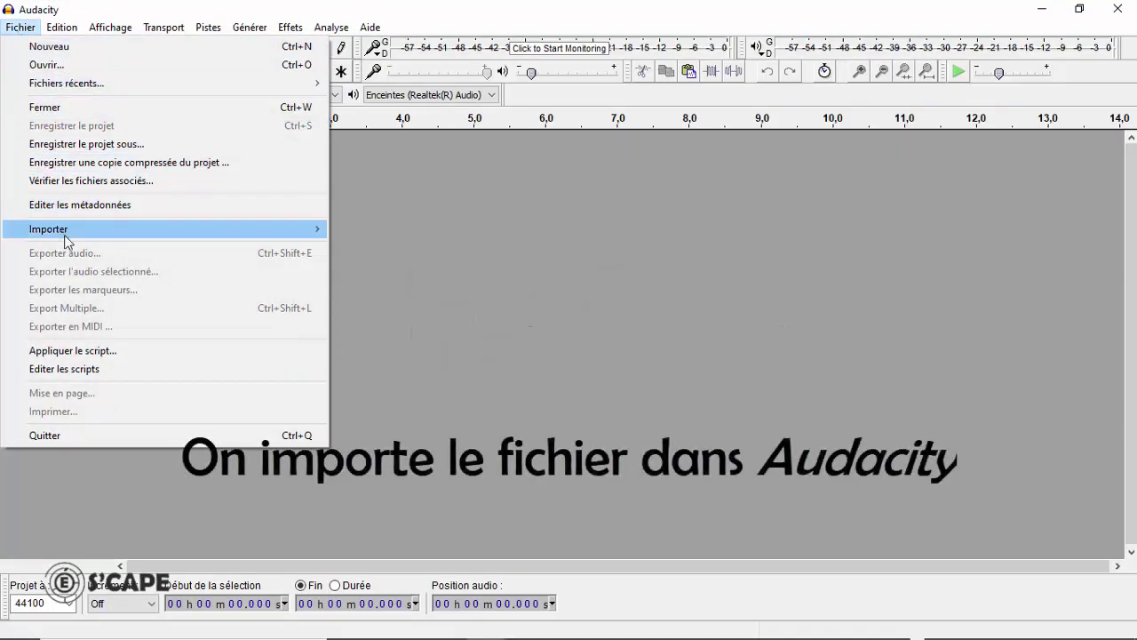
pyautogui.moveTo(68, 233)
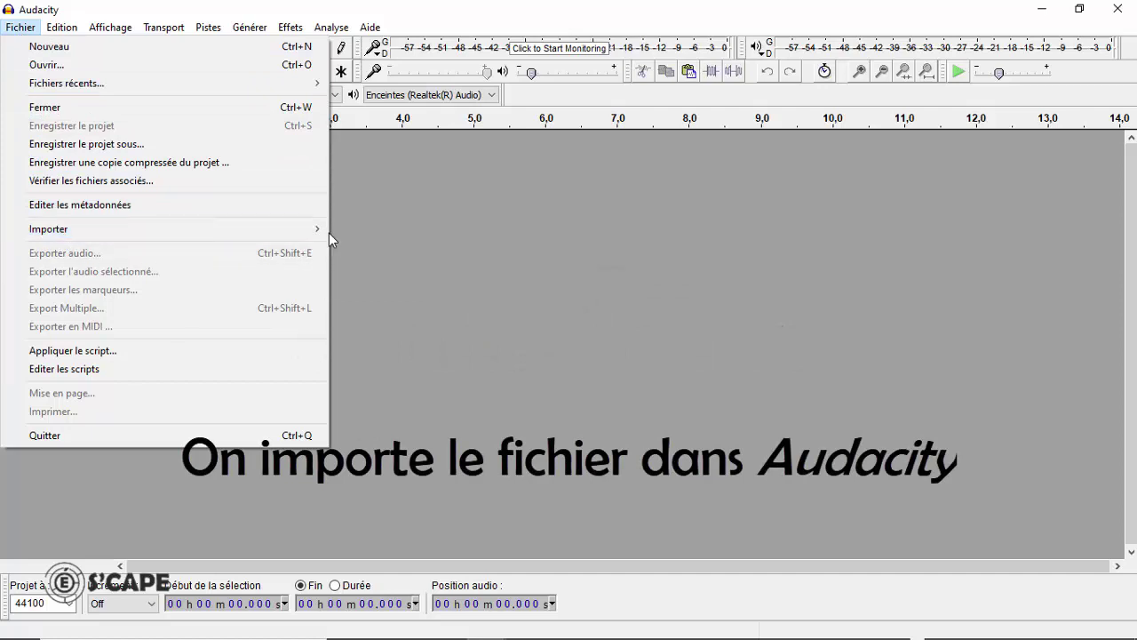
pyautogui.click(341, 231)
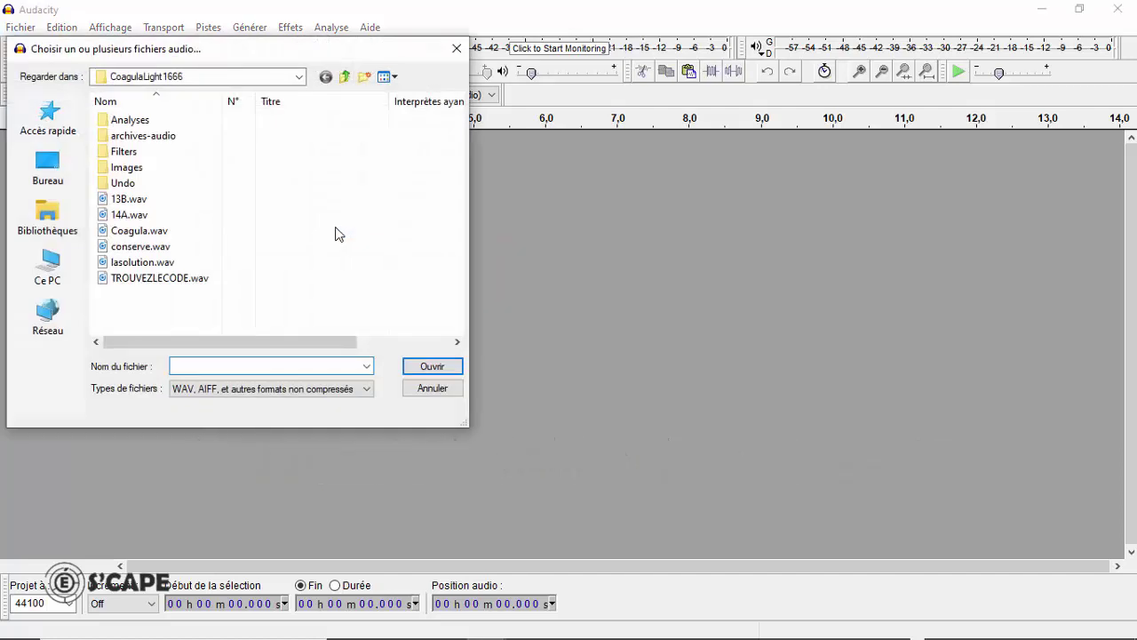
pyautogui.click(190, 278)
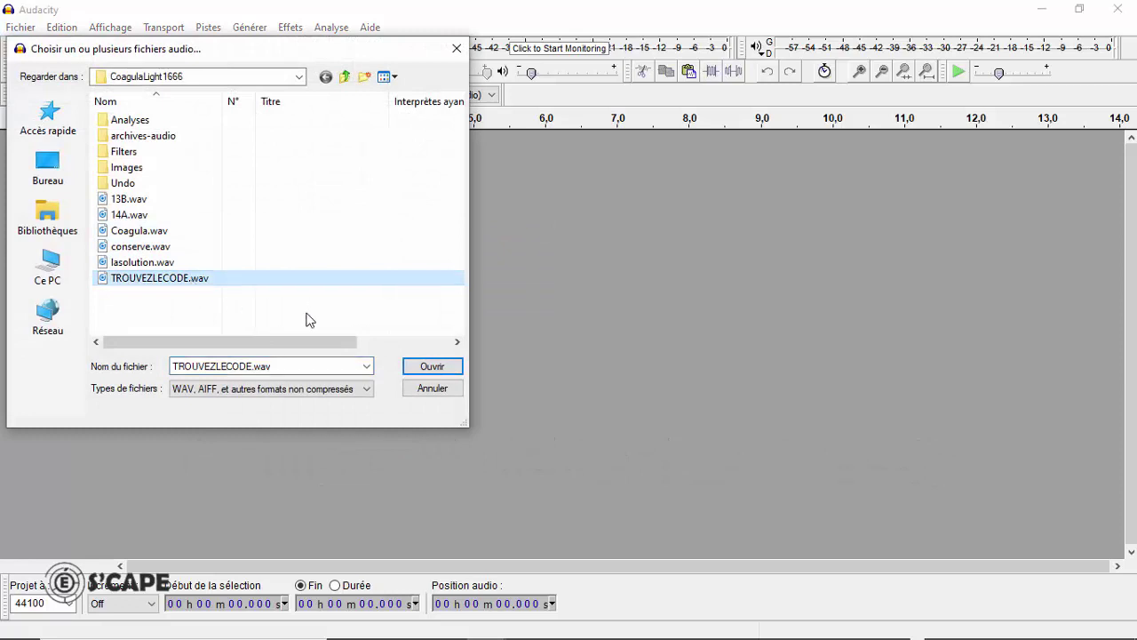
pyautogui.click(430, 365)
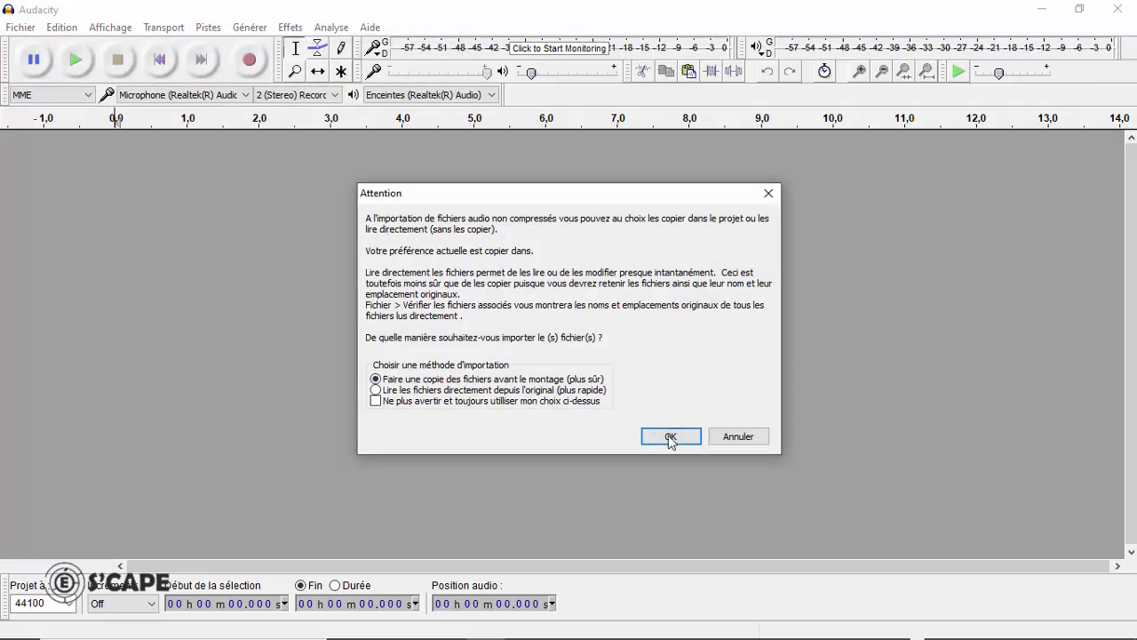
pyautogui.click(671, 436)
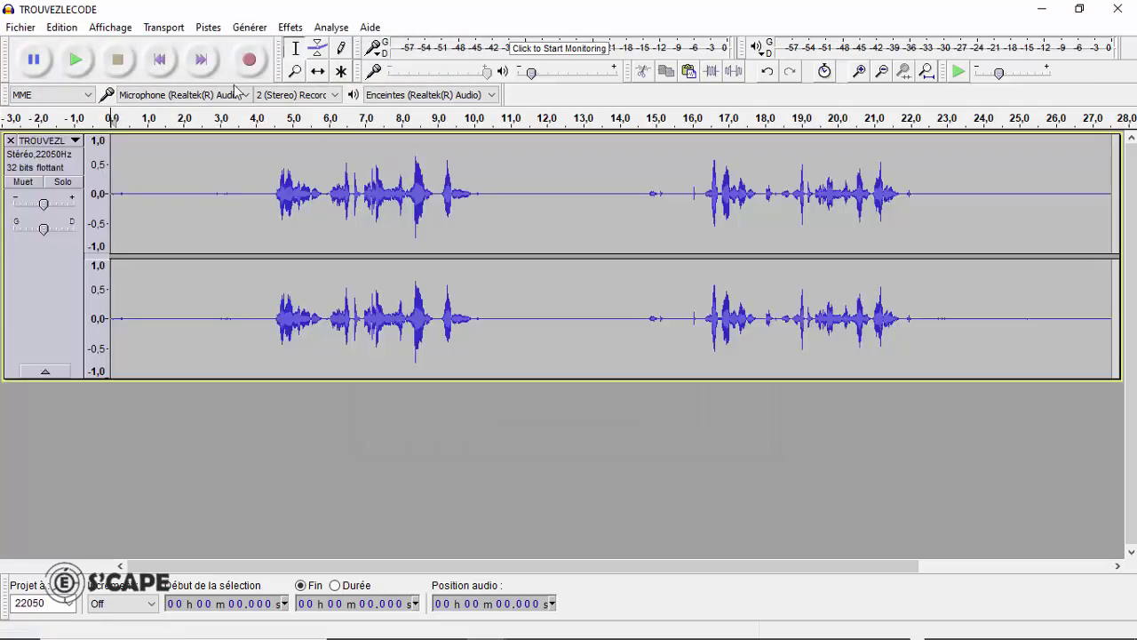
# Listen to the opening seconds of the TROUVEZLECODE track and display it as a spectrogram.
pyautogui.click(75, 60)
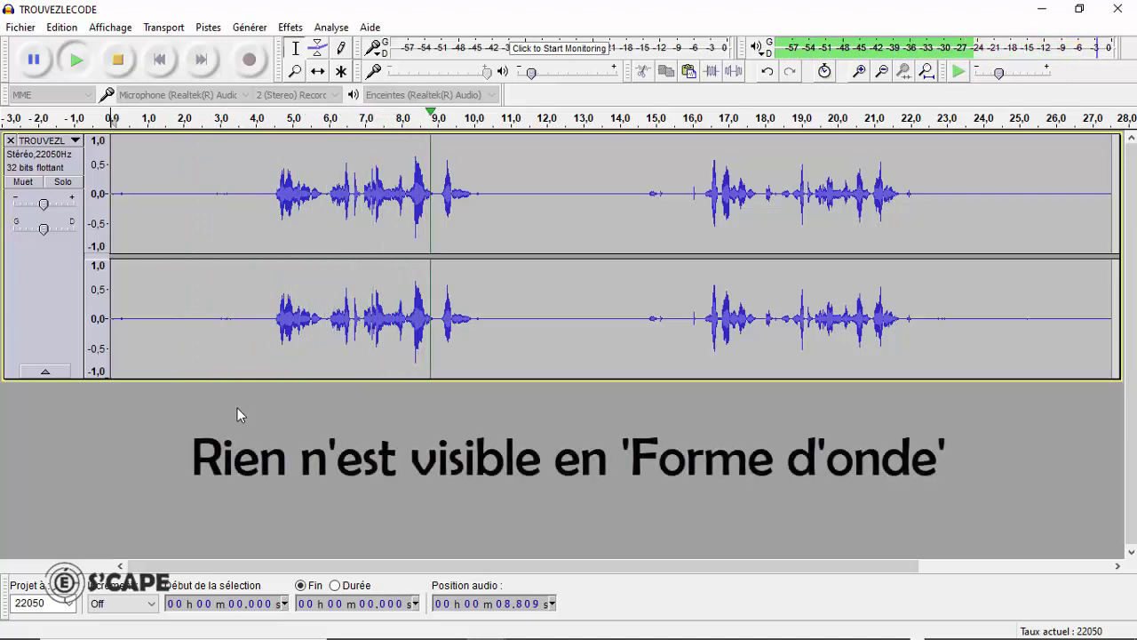
pyautogui.click(115, 60)
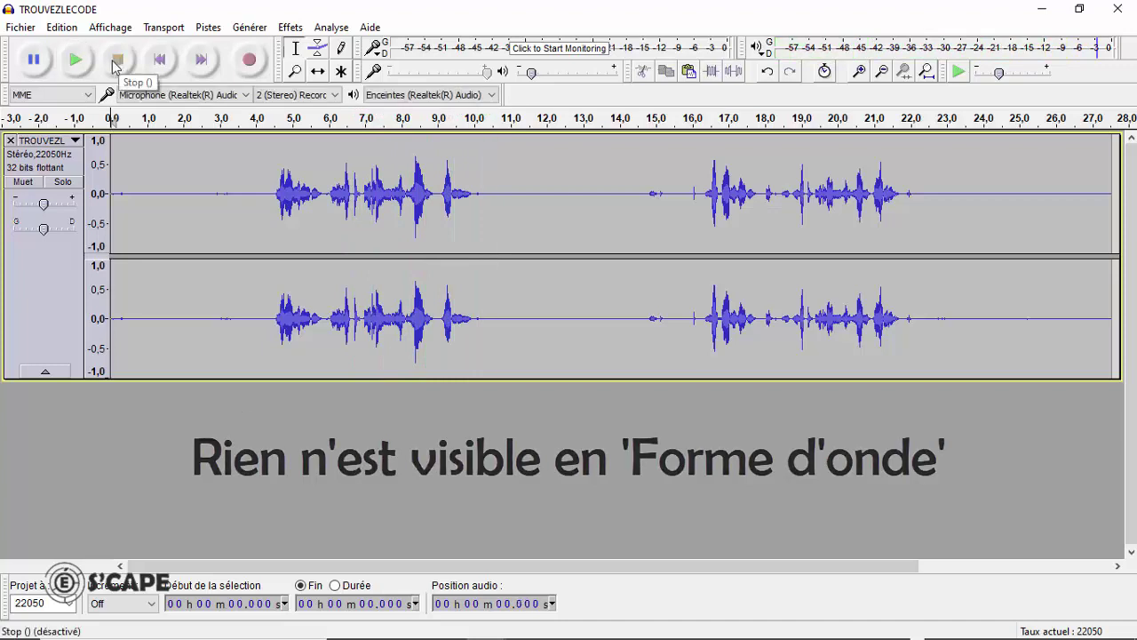
pyautogui.click(75, 142)
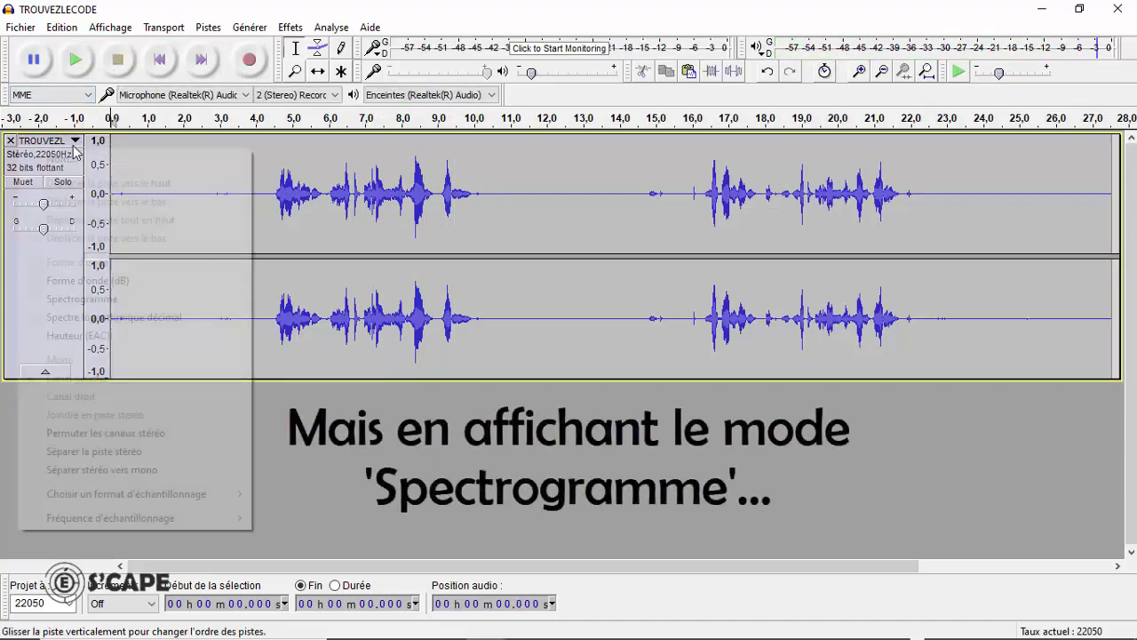
pyautogui.click(82, 300)
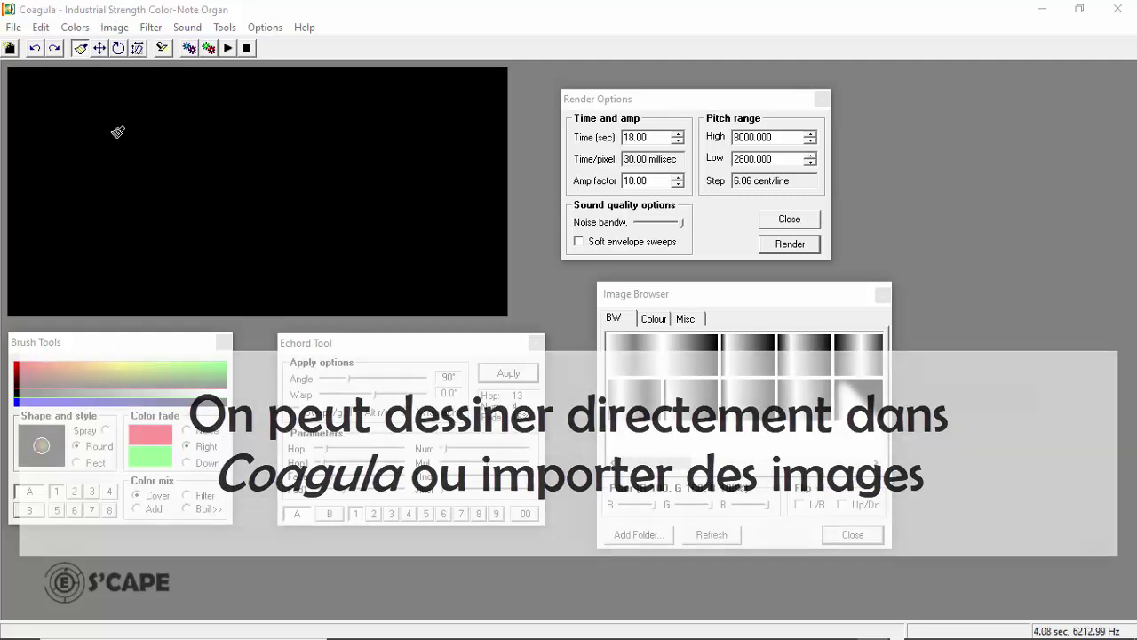
# Switch to Coagula and paint the characters 13B by hand across the upper part of the black canvas with the round brush.
pyautogui.moveTo(104, 156)
pyautogui.mouseDown()
pyautogui.moveTo(143, 137)
pyautogui.moveTo(174, 98)
pyautogui.moveTo(153, 236)
pyautogui.mouseUp()
pyautogui.moveTo(211, 110)
pyautogui.mouseDown()
pyautogui.moveTo(266, 117)
pyautogui.moveTo(226, 152)
pyautogui.moveTo(283, 173)
pyautogui.moveTo(250, 202)
pyautogui.mouseUp()
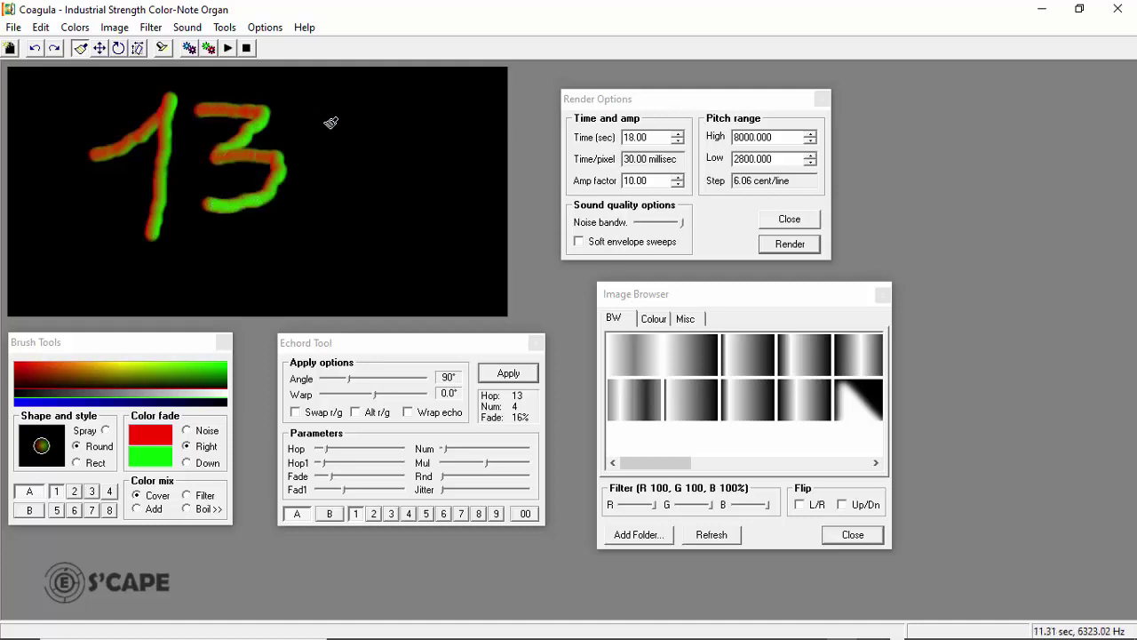
pyautogui.moveTo(319, 116); pyautogui.dragTo(312, 210)
pyautogui.moveTo(319, 118)
pyautogui.mouseDown()
pyautogui.moveTo(375, 130)
pyautogui.moveTo(339, 149)
pyautogui.moveTo(383, 155)
pyautogui.moveTo(386, 198)
pyautogui.moveTo(326, 213)
pyautogui.mouseUp()
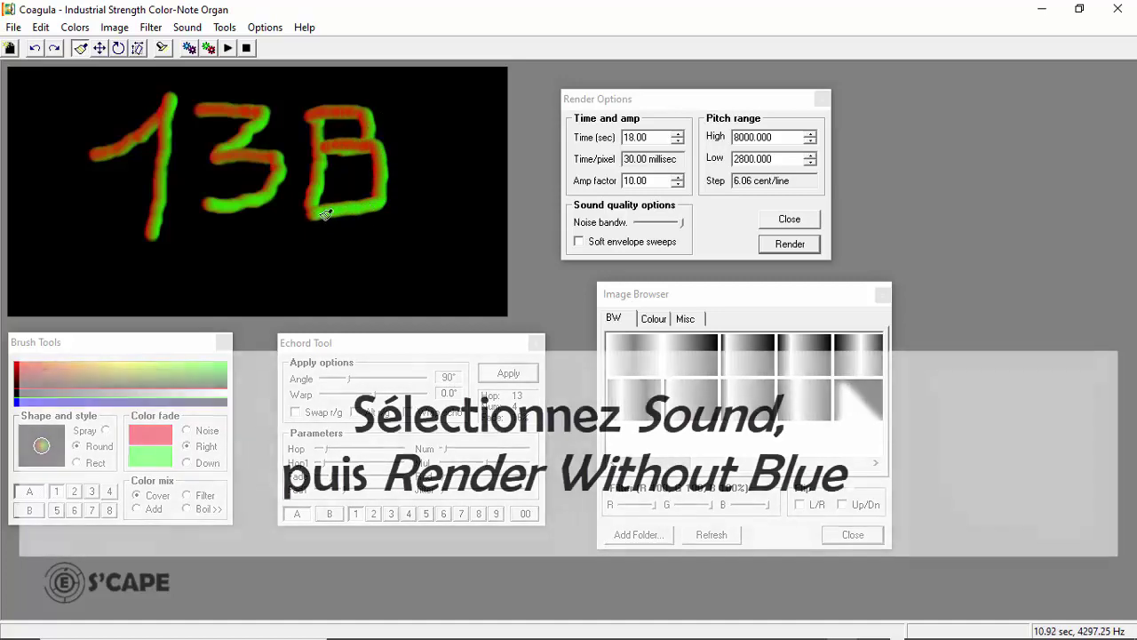
# Render the 13B drawing to sound without blue and save the sound as the PCM Wav file 13B.
pyautogui.click(187, 33)
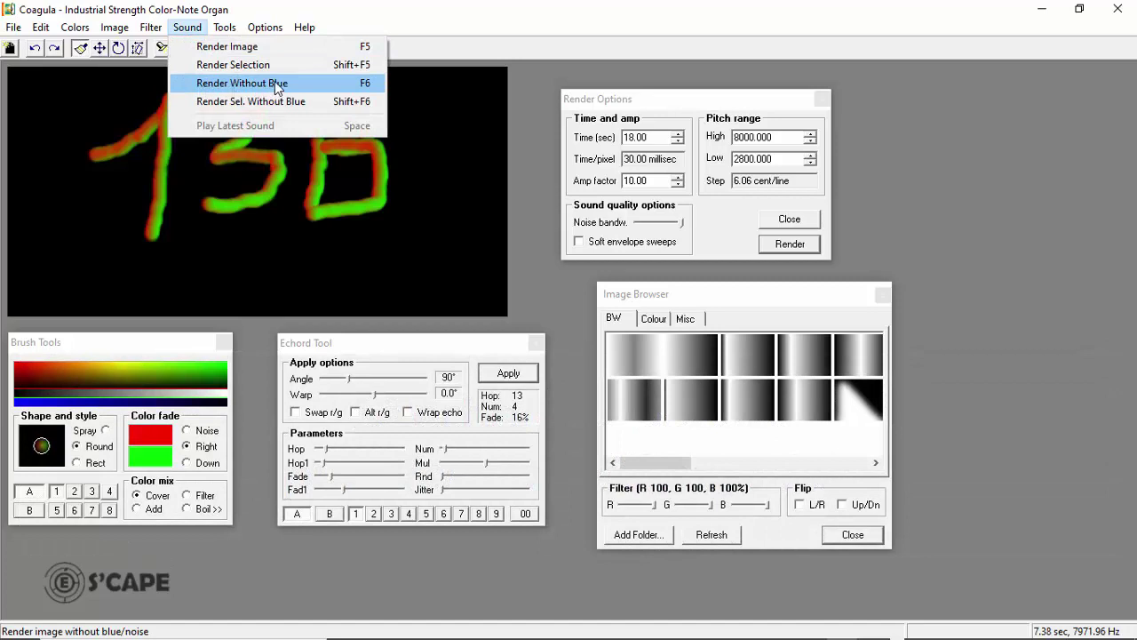
pyautogui.click(277, 88)
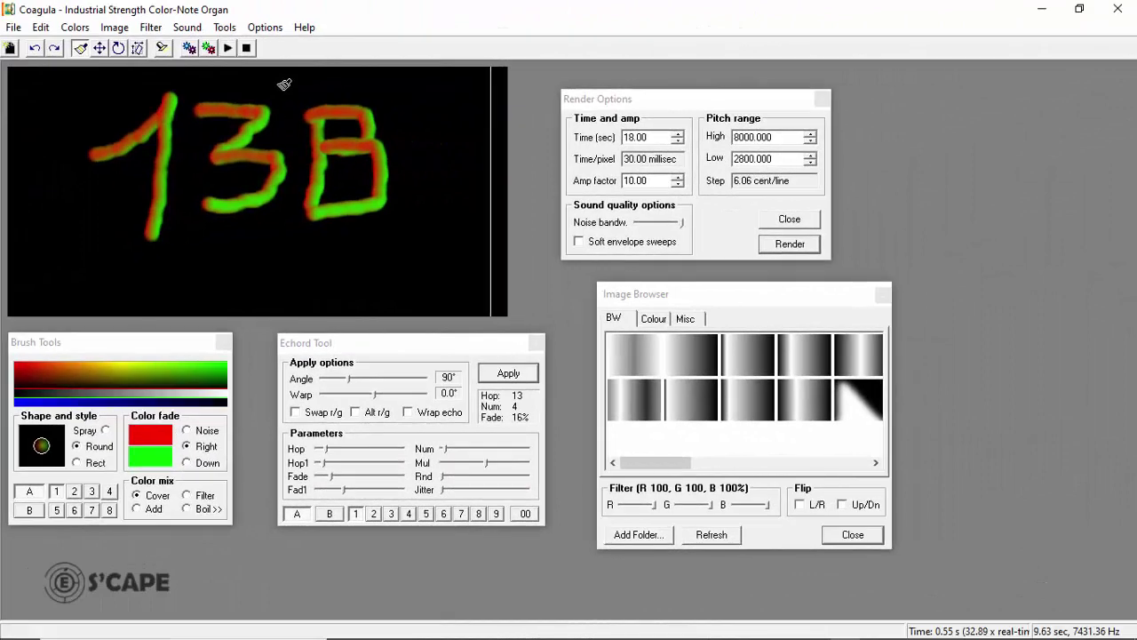
pyautogui.click(14, 27)
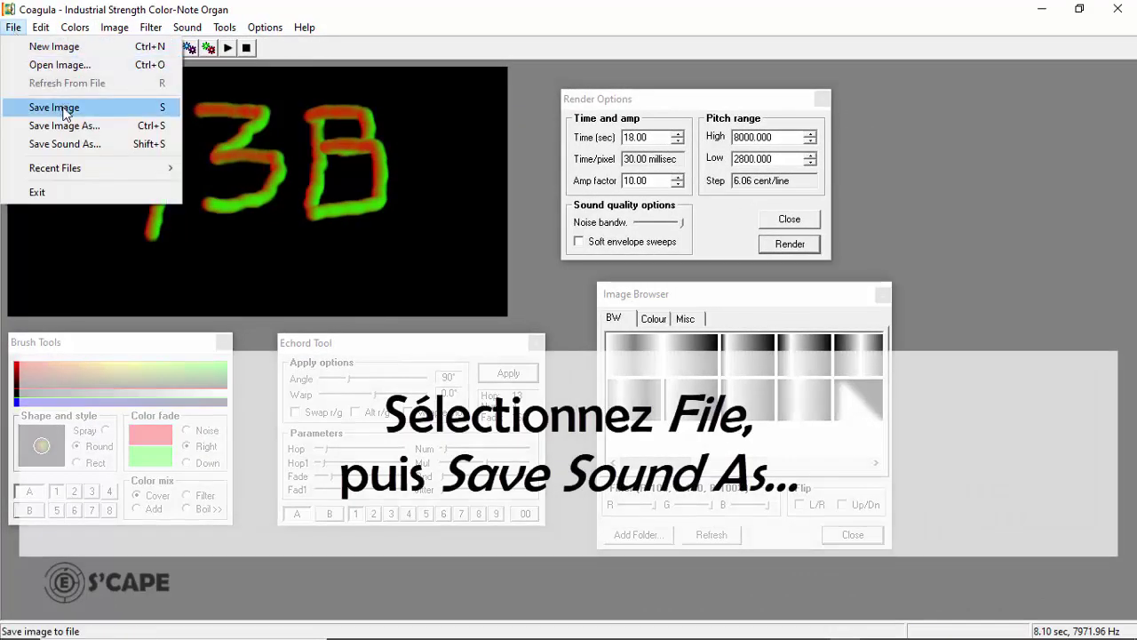
pyautogui.click(63, 143)
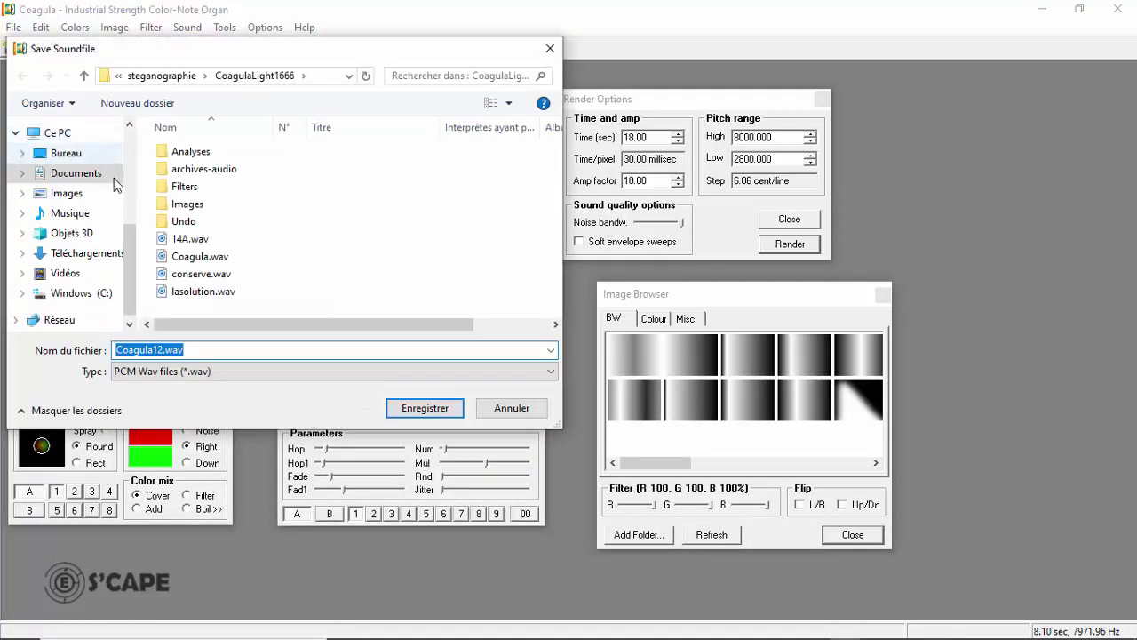
pyautogui.write('13')
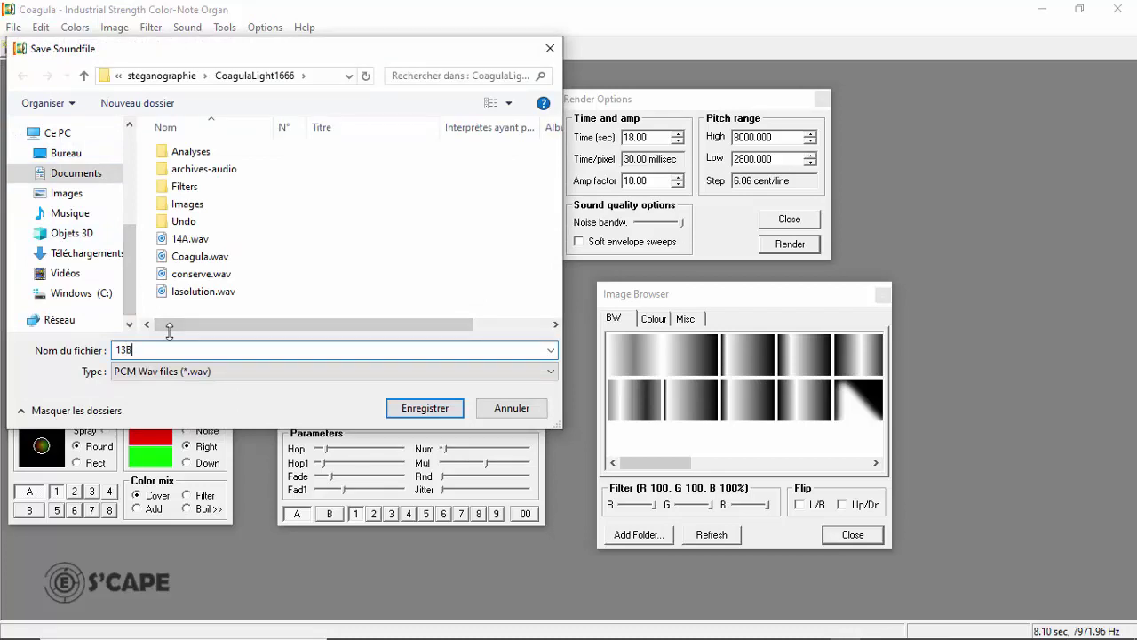
pyautogui.write('B')
pyautogui.press('Return')
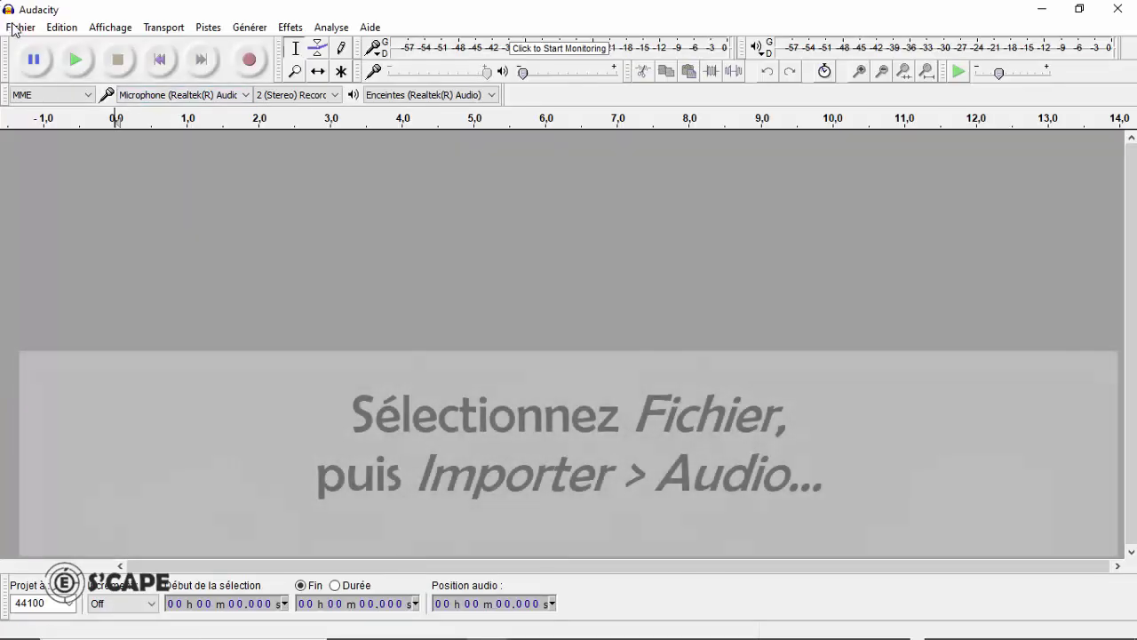
# Switch to Audacity and import 13B.wav from the CoagulaLight1666 folder, making a copy of the file before editing.
pyautogui.click(16, 27)
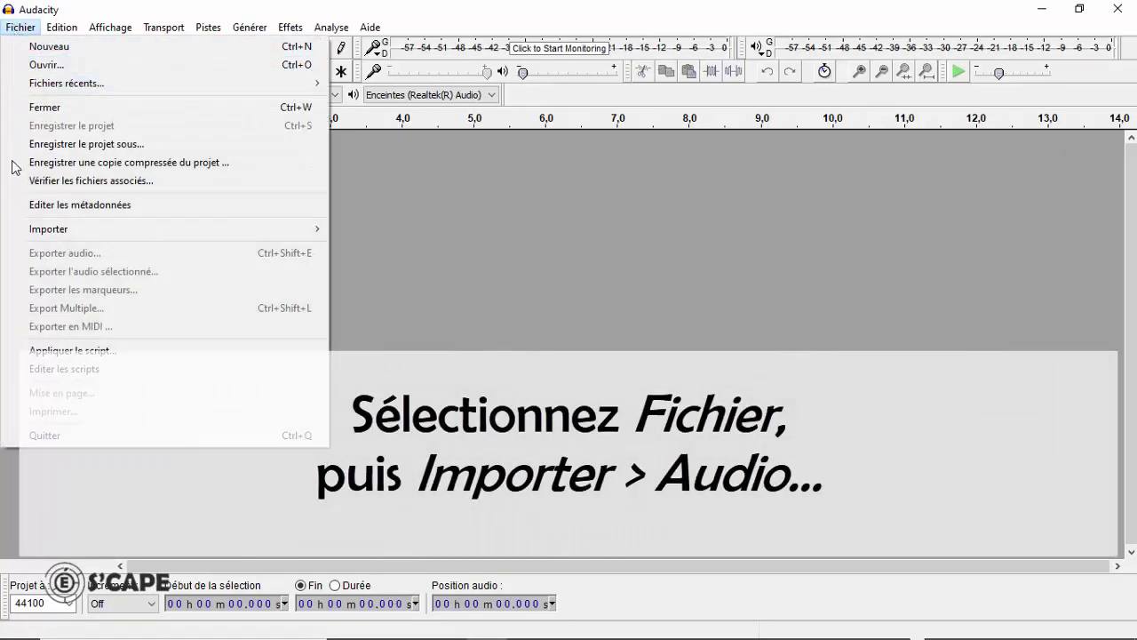
pyautogui.moveTo(55, 230)
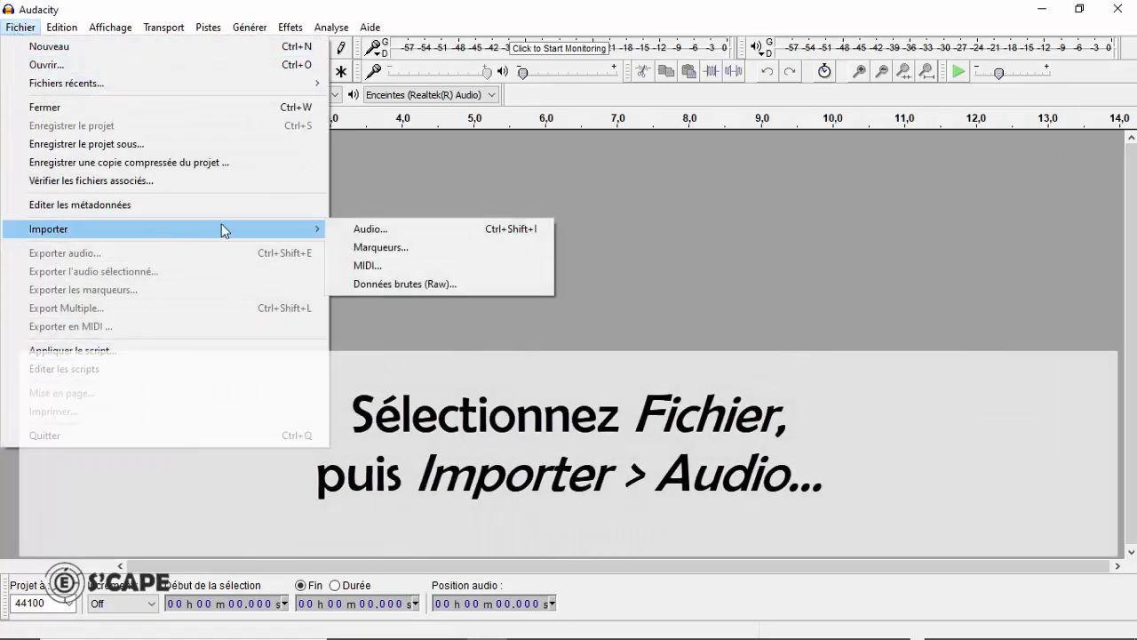
pyautogui.click(367, 230)
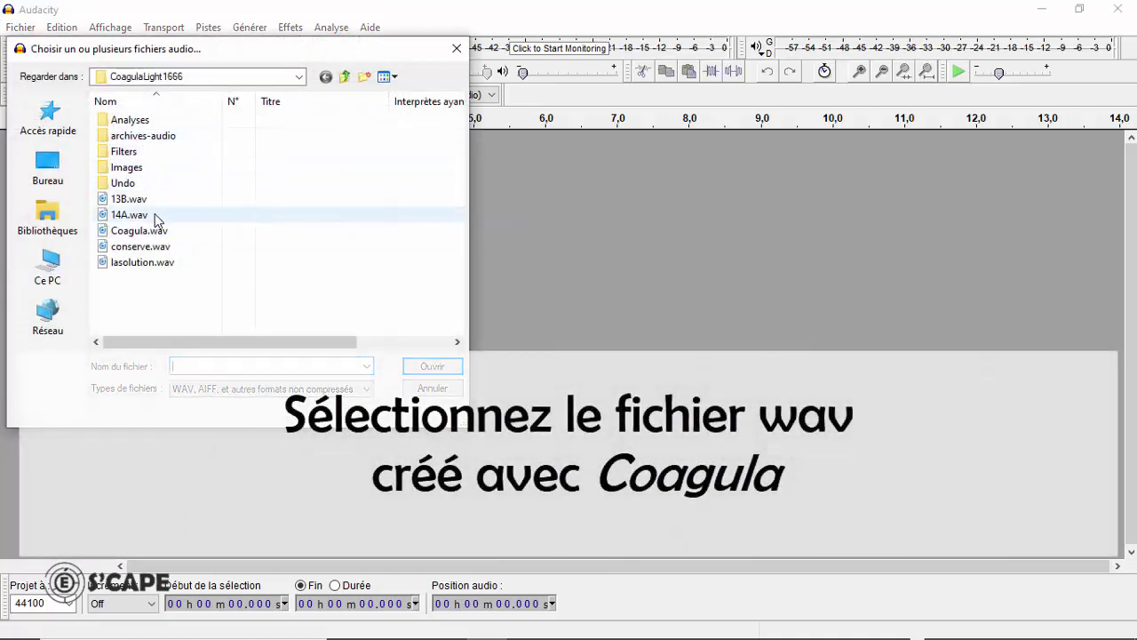
pyautogui.click(129, 200)
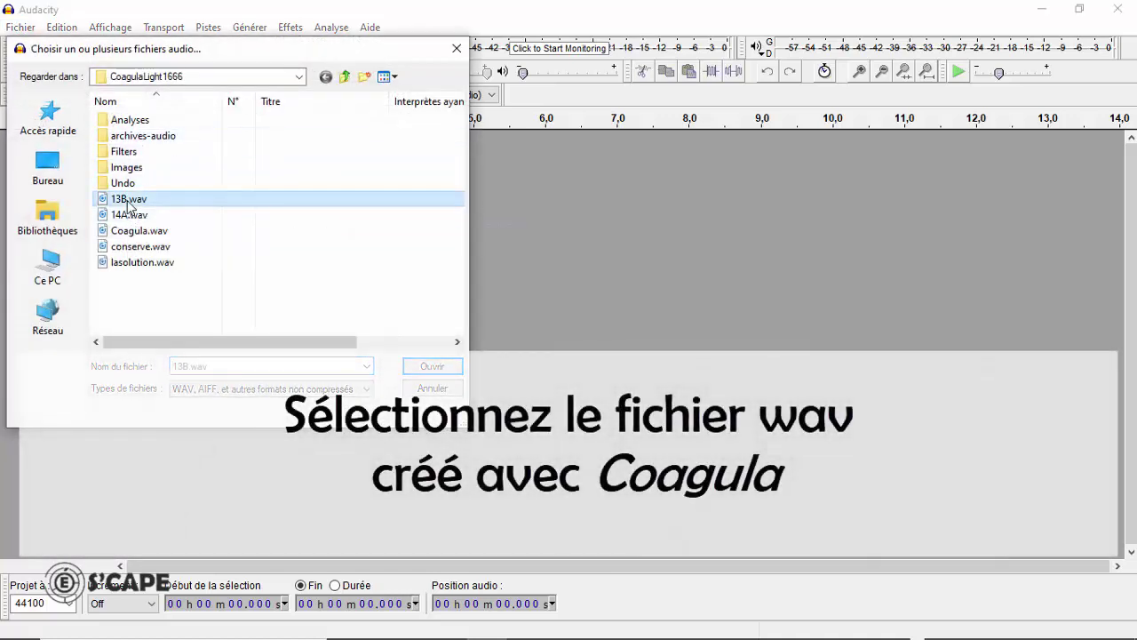
pyautogui.click(430, 367)
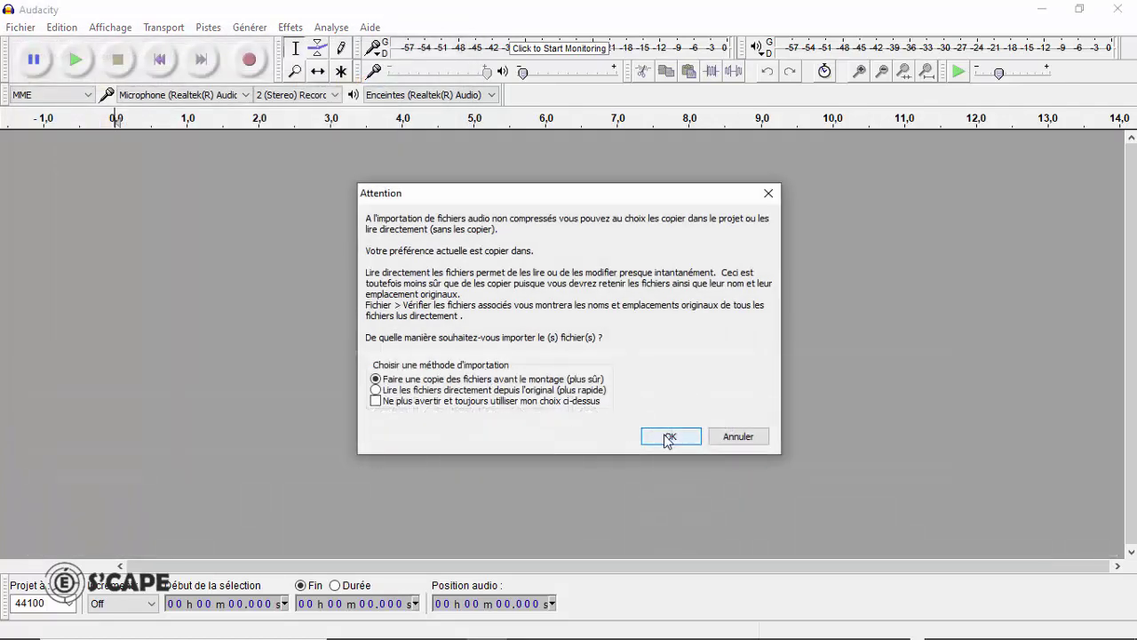
pyautogui.click(669, 437)
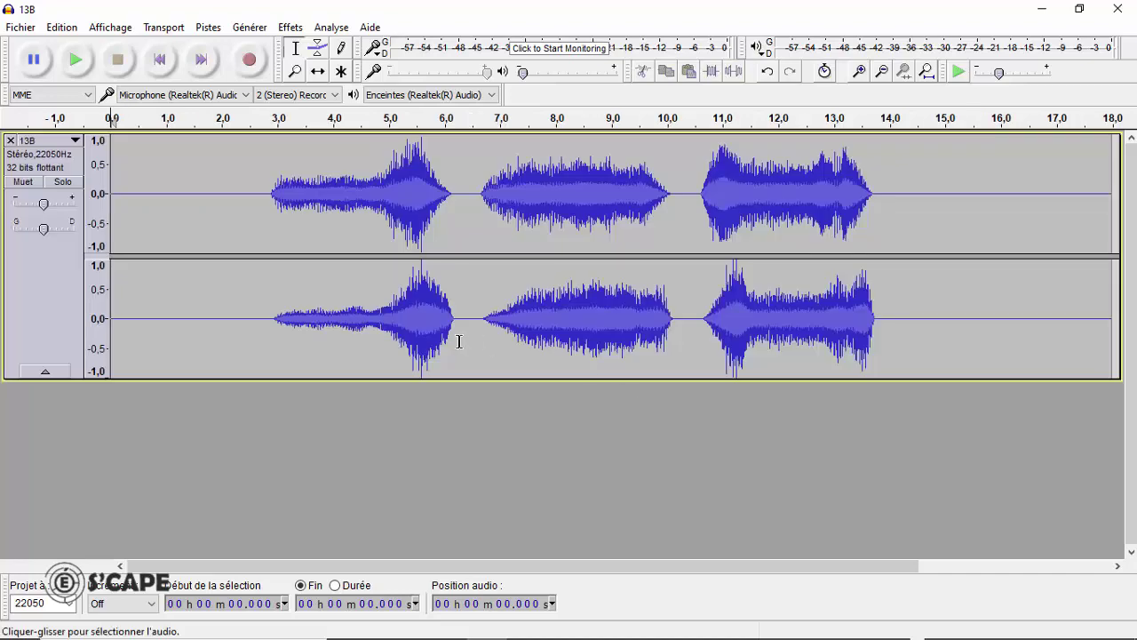
# Display the 13B track as a spectrogram and make the track slightly taller.
pyautogui.click(69, 142)
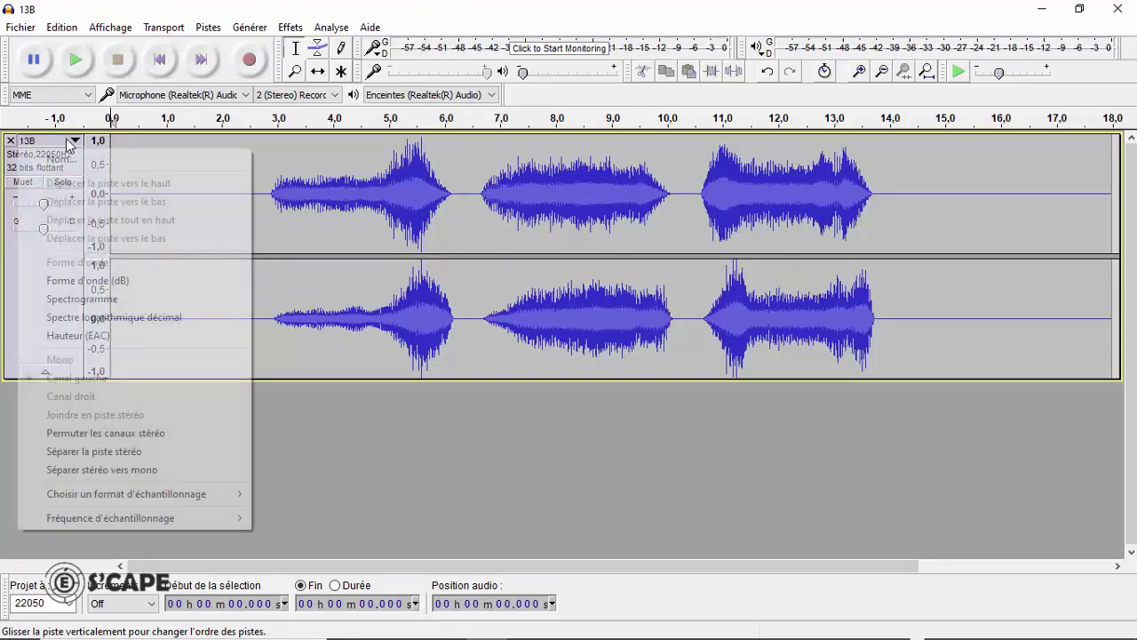
pyautogui.click(89, 298)
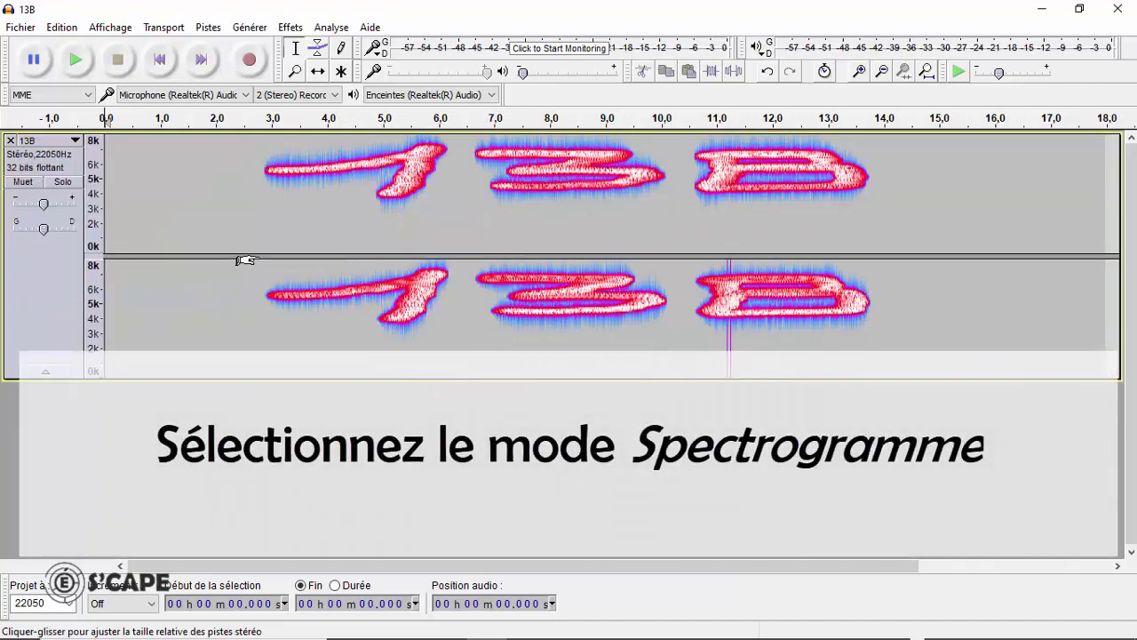
pyautogui.moveTo(330, 380); pyautogui.dragTo(330, 388)
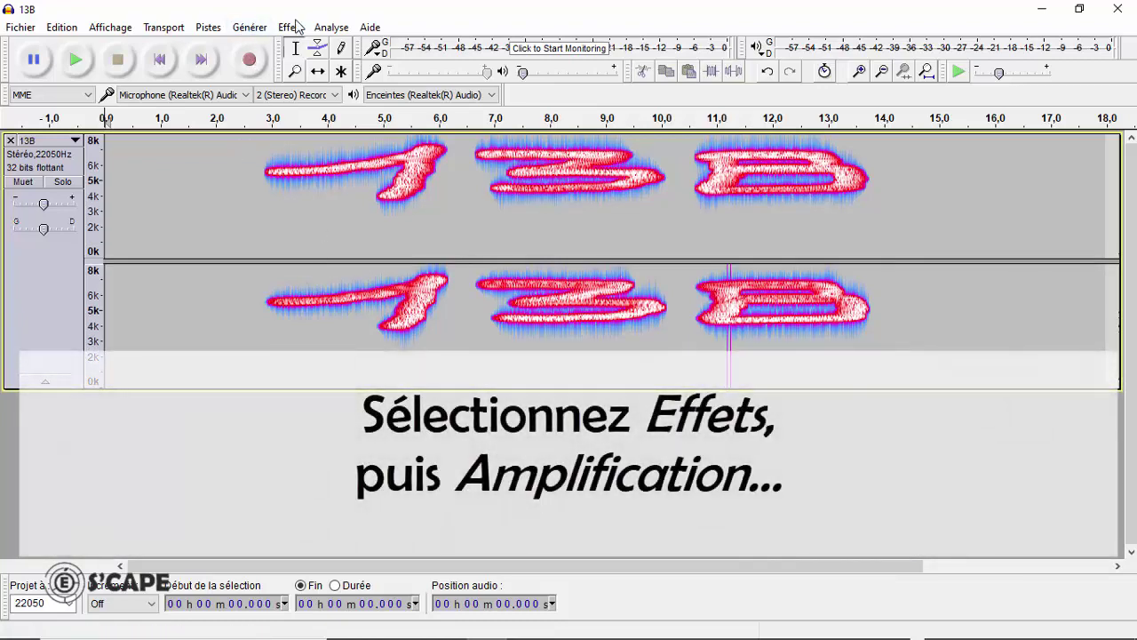
# Apply the Amplification effect to the whole 13B track with a value of -41.8 dB.
pyautogui.click(290, 27)
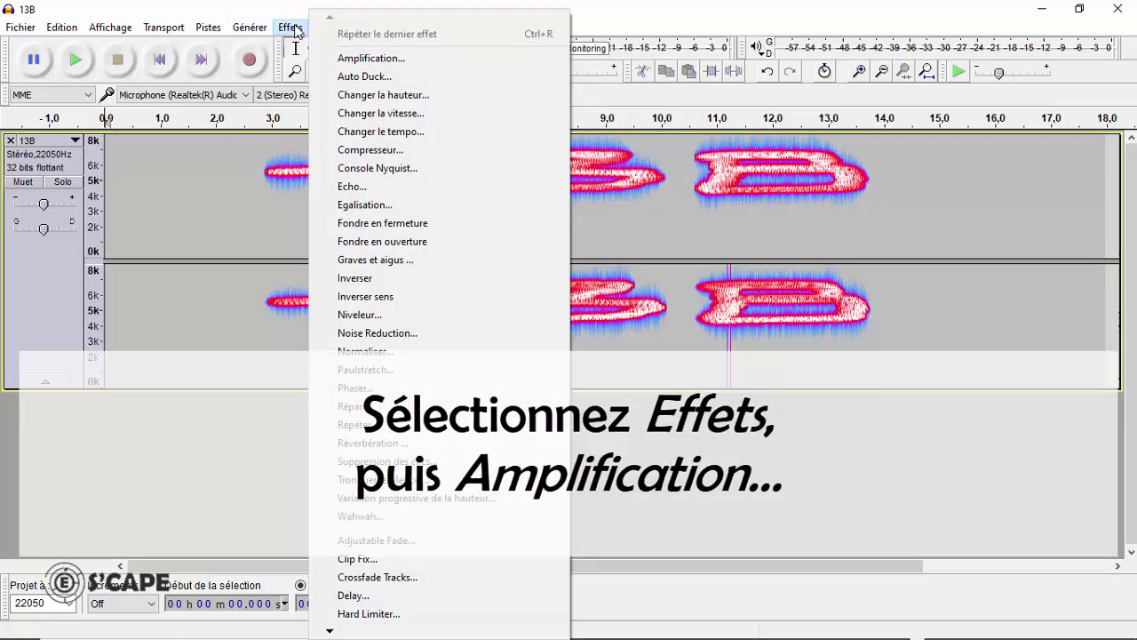
pyautogui.click(347, 58)
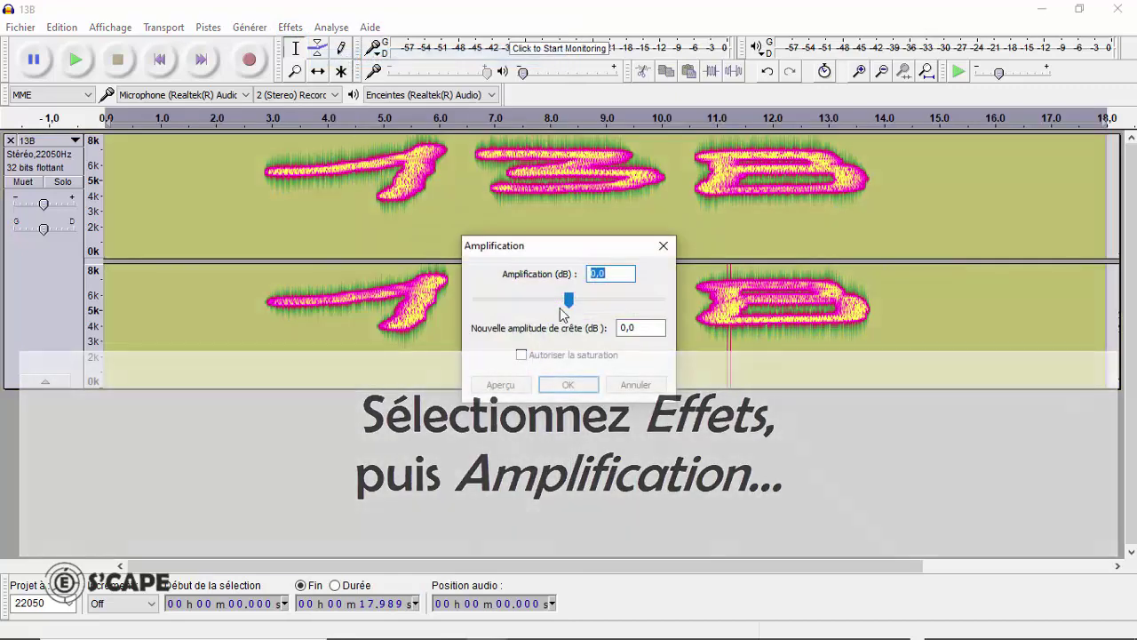
pyautogui.moveTo(531, 305); pyautogui.dragTo(493, 302)
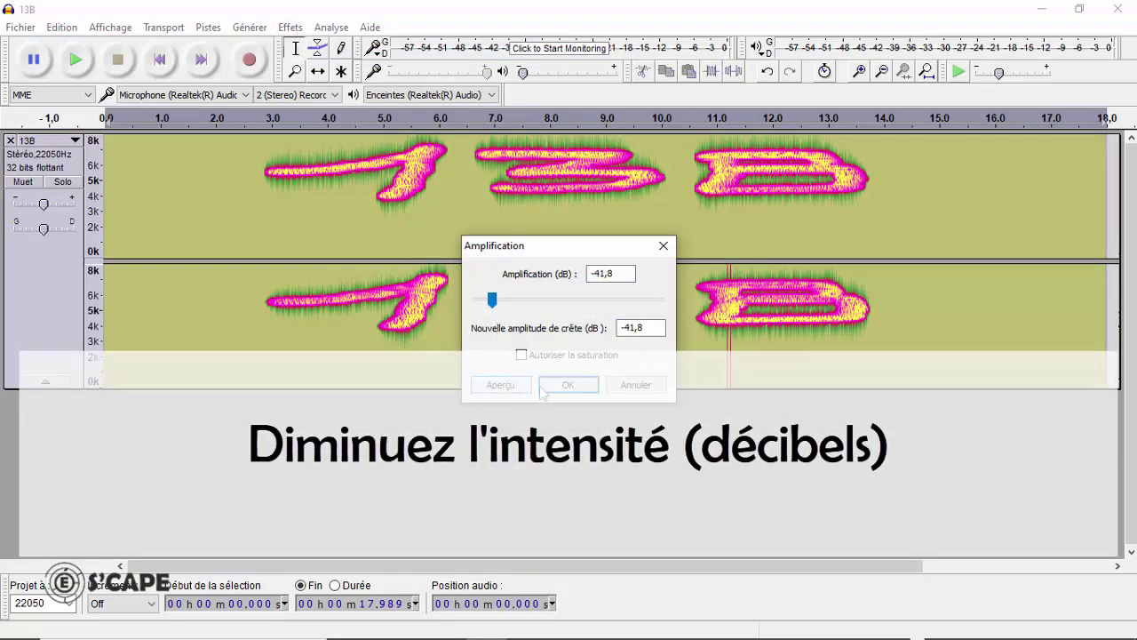
pyautogui.click(567, 385)
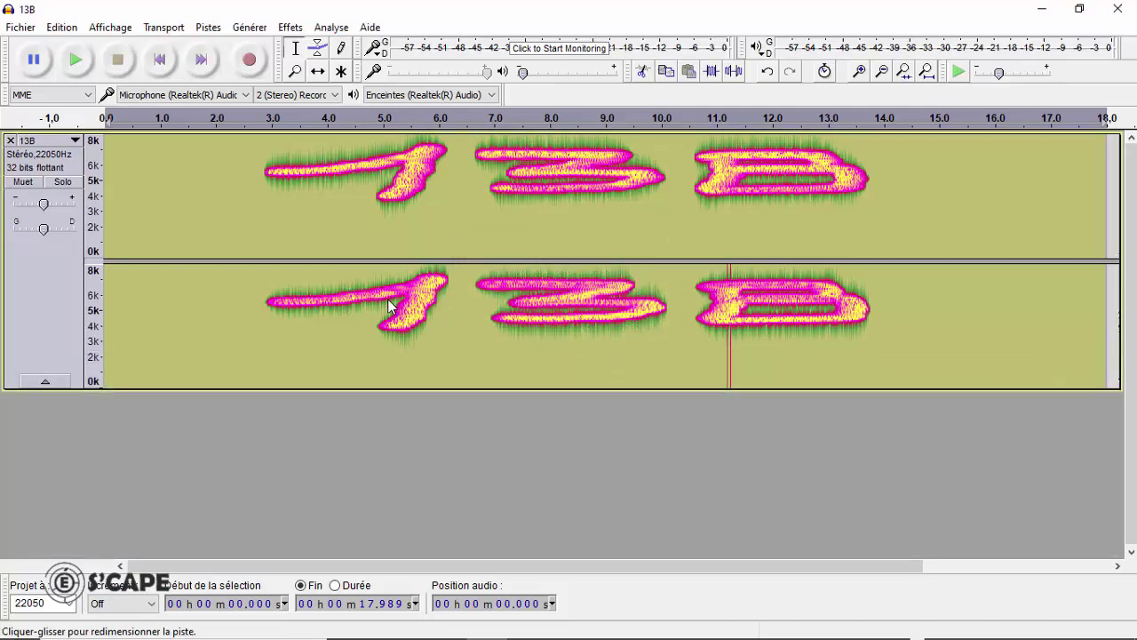
# Check the attenuated 13B track as a waveform, placing the cursor at about 6 s, and return it to spectrogram display.
pyautogui.click(42, 144)
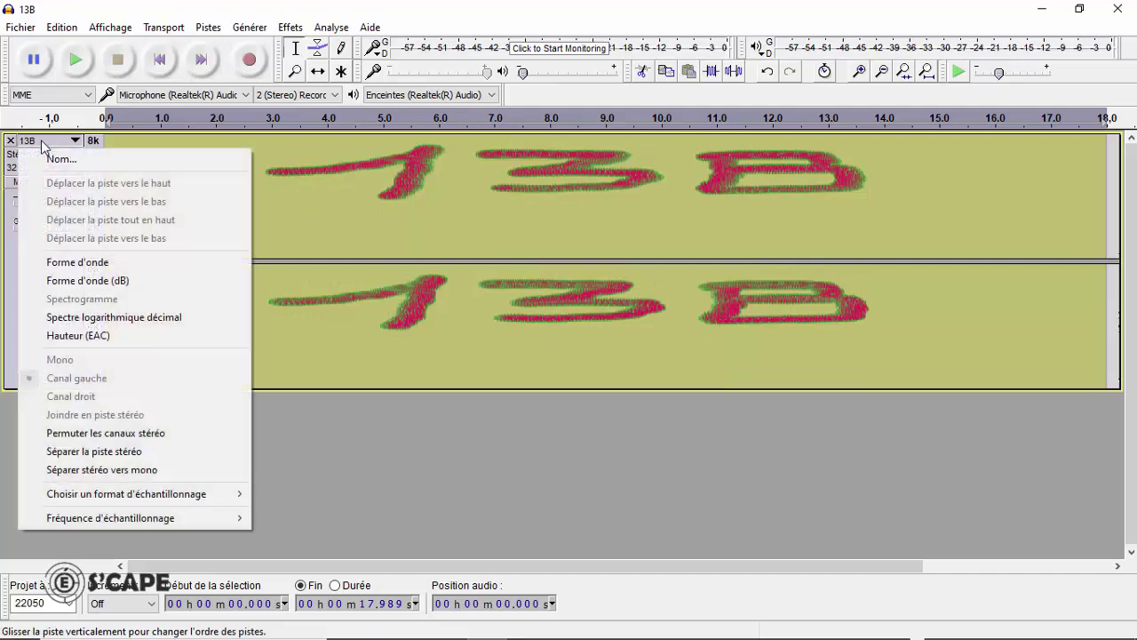
pyautogui.click(80, 267)
pyautogui.click(444, 267)
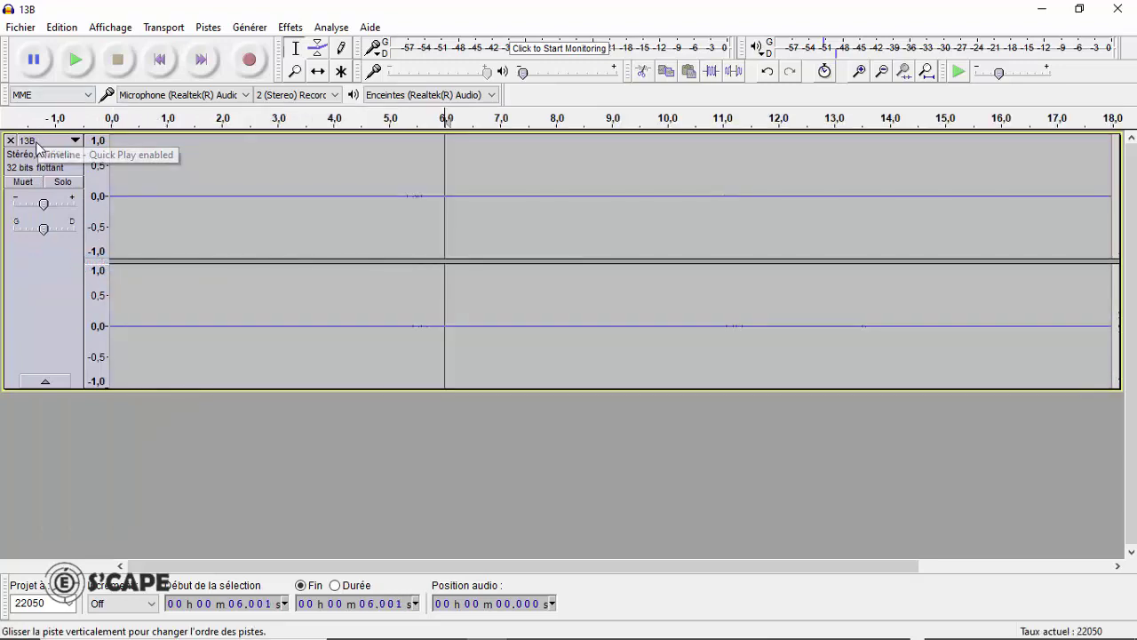
pyautogui.click(53, 141)
pyautogui.click(80, 302)
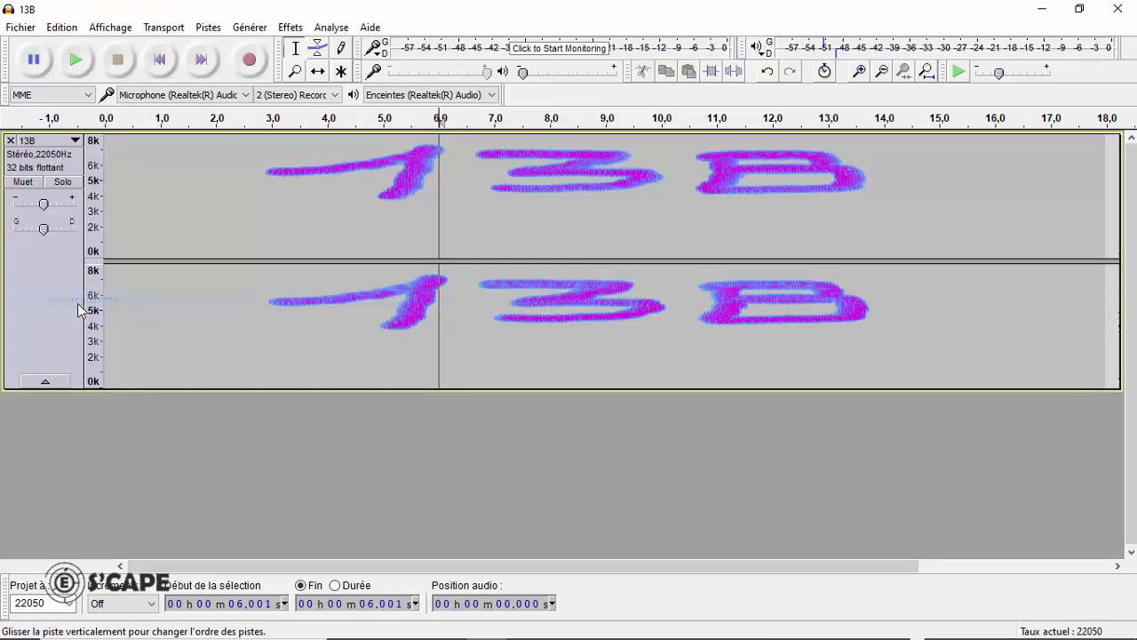
# Import the voice recording lasolution.wav from the CoagulaLight1666 folder, making a copy of the file before editing.
pyautogui.click(21, 28)
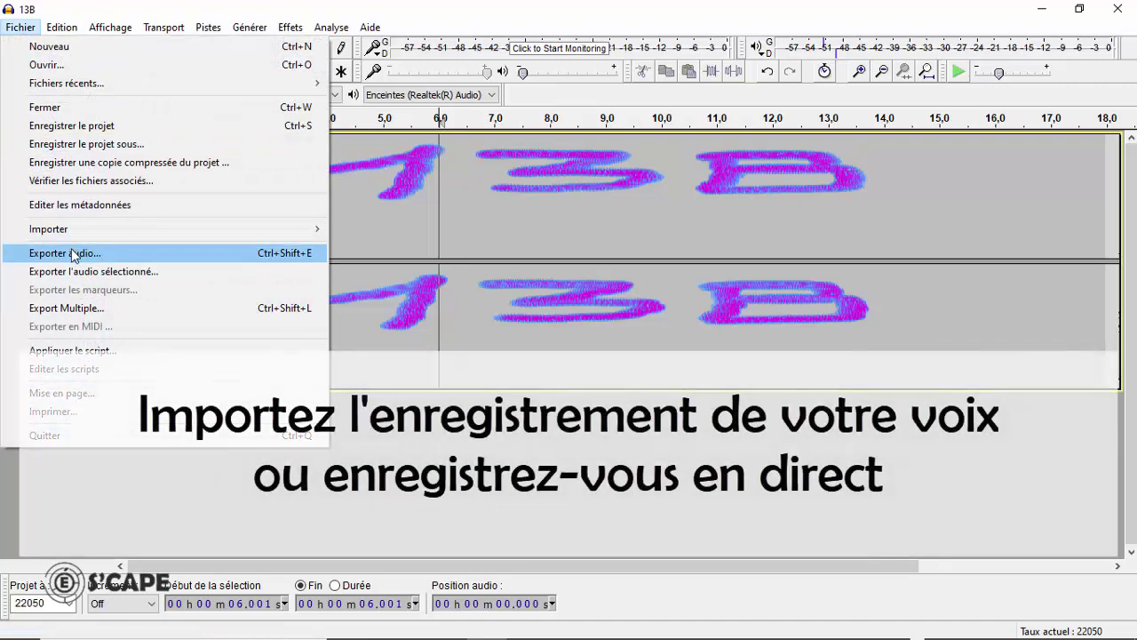
pyautogui.moveTo(86, 238)
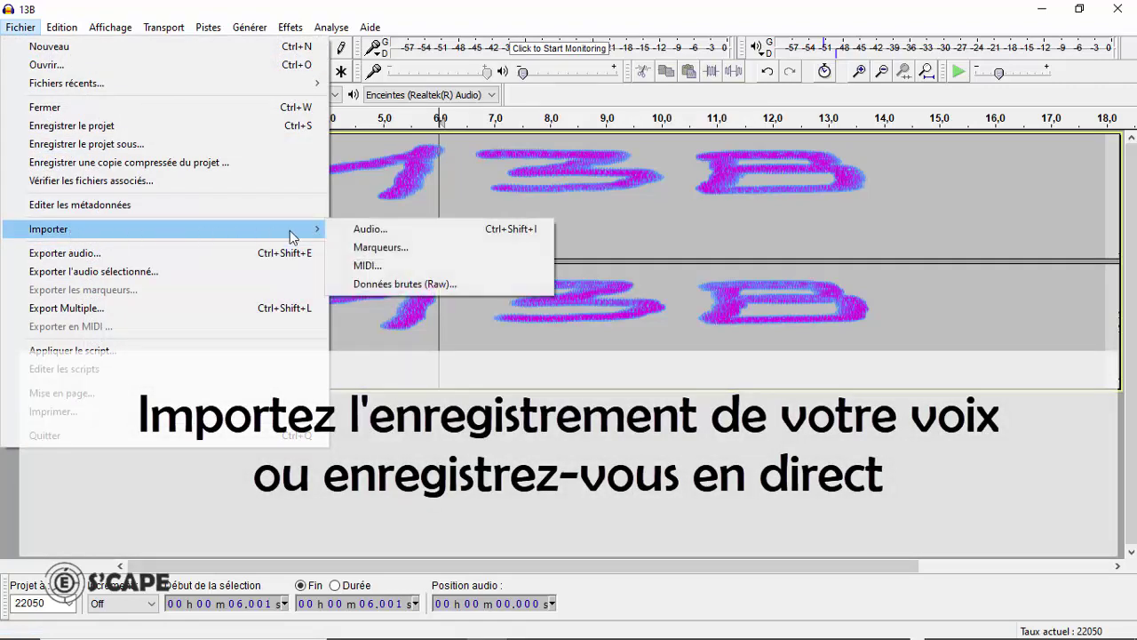
pyautogui.click(365, 234)
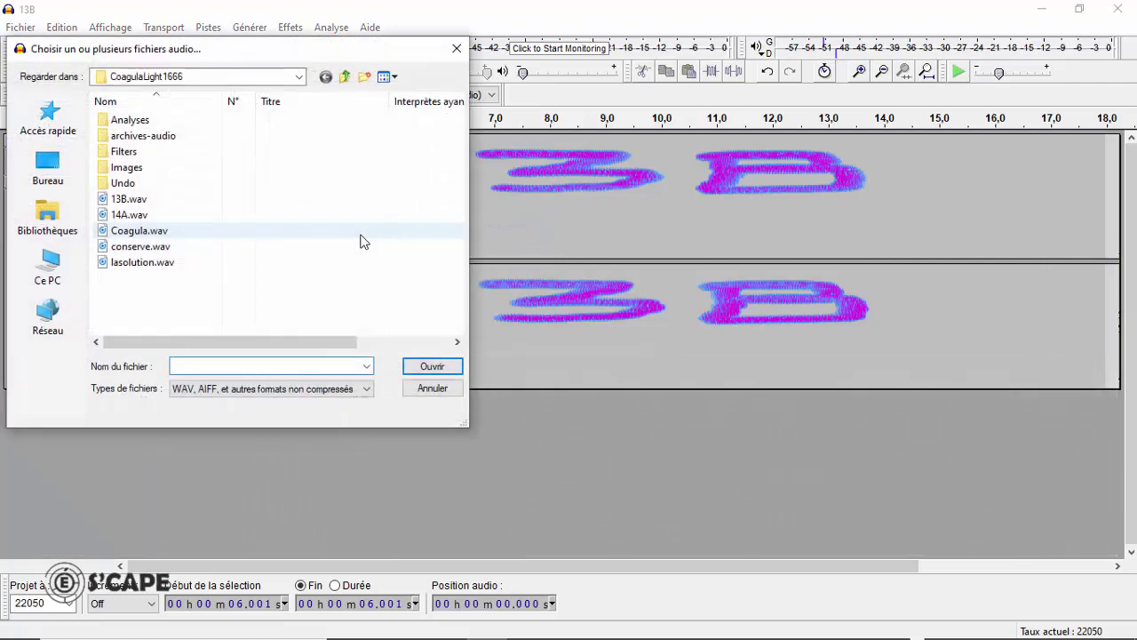
pyautogui.doubleClick(148, 262)
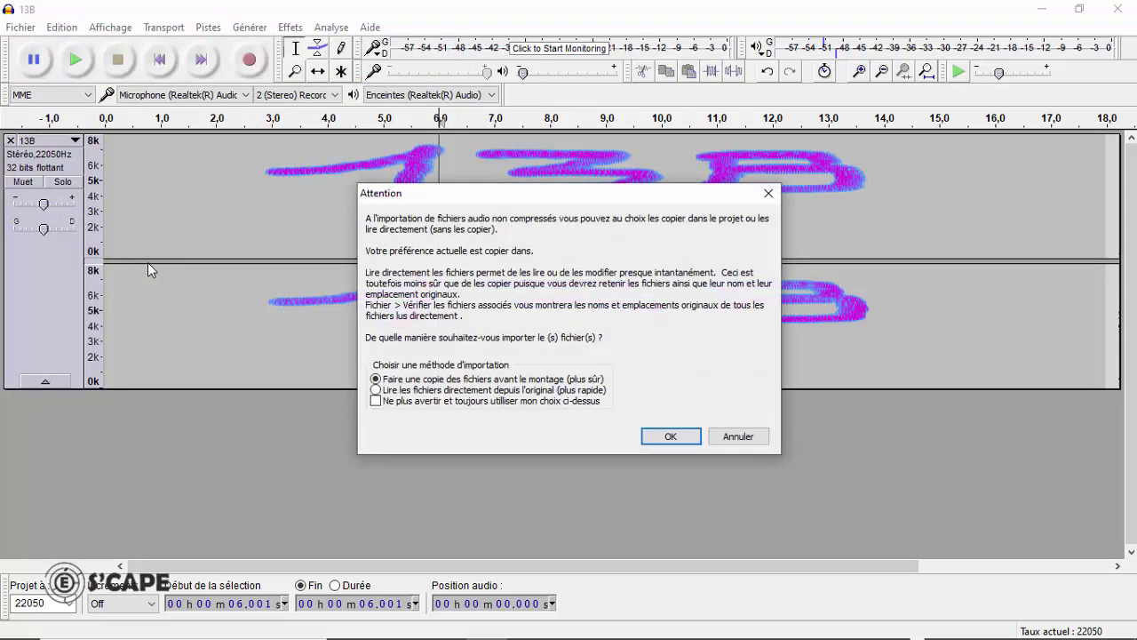
pyautogui.click(657, 436)
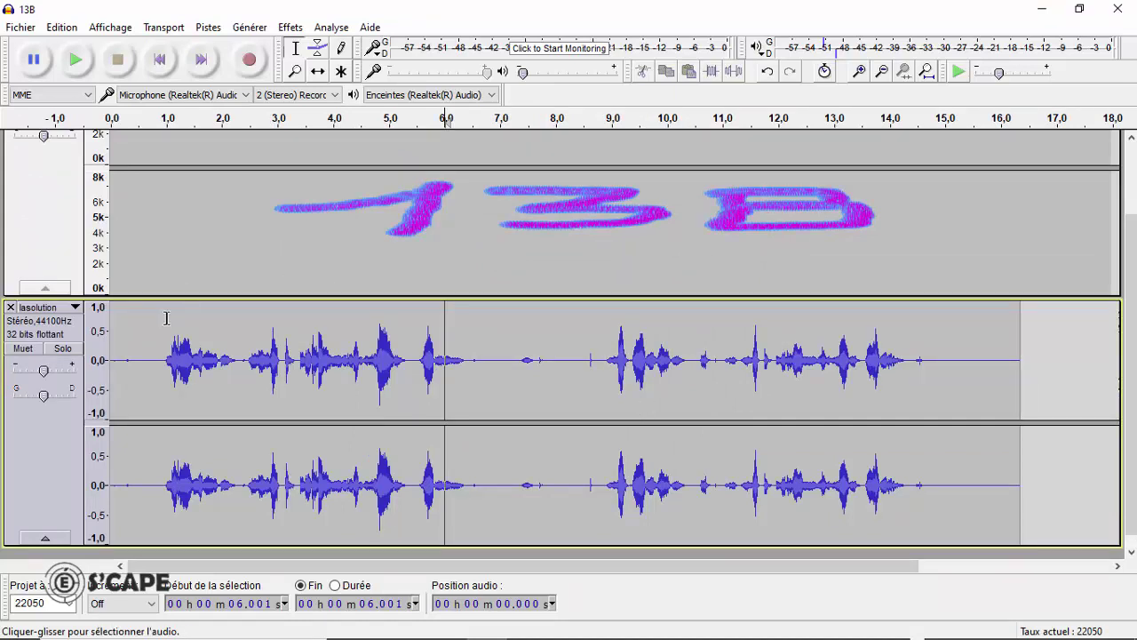
# Copy the digit 1 section of the 13B track, from about 2.8 s to 6.4 s.
pyautogui.scroll(2, 56, 182)
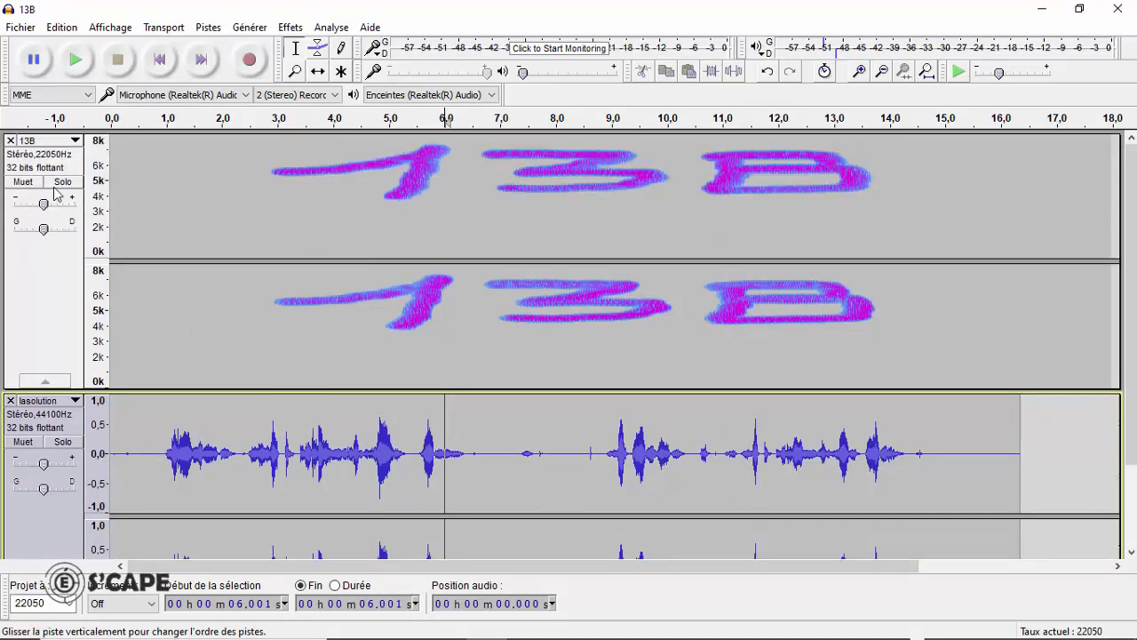
pyautogui.click(141, 194)
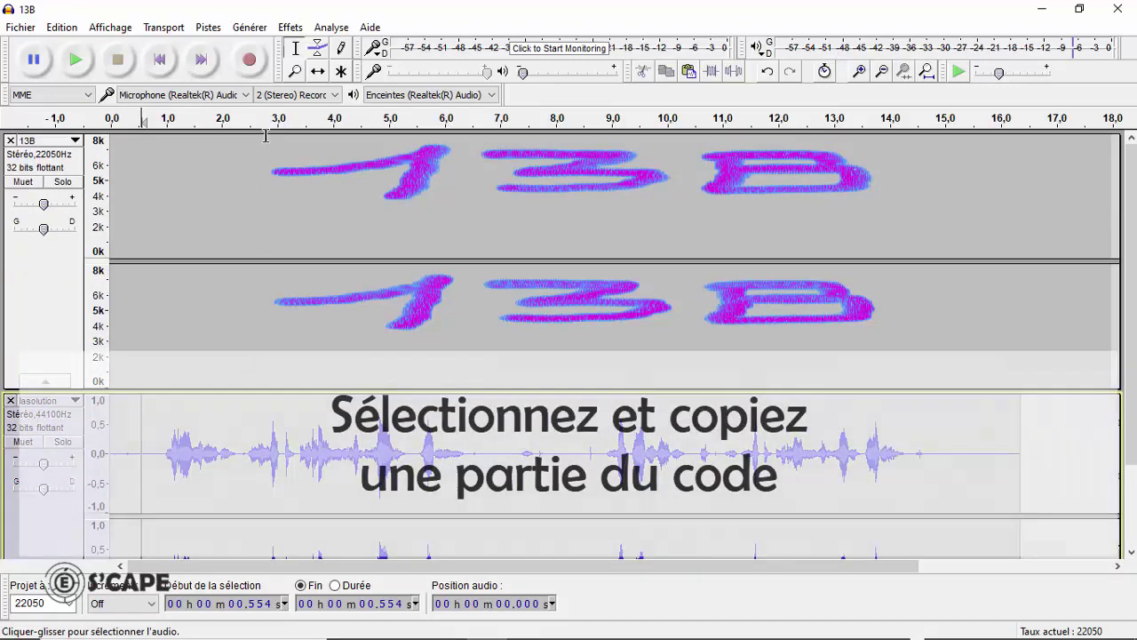
pyautogui.click(265, 137)
pyautogui.moveTo(265, 137); pyautogui.dragTo(462, 153)
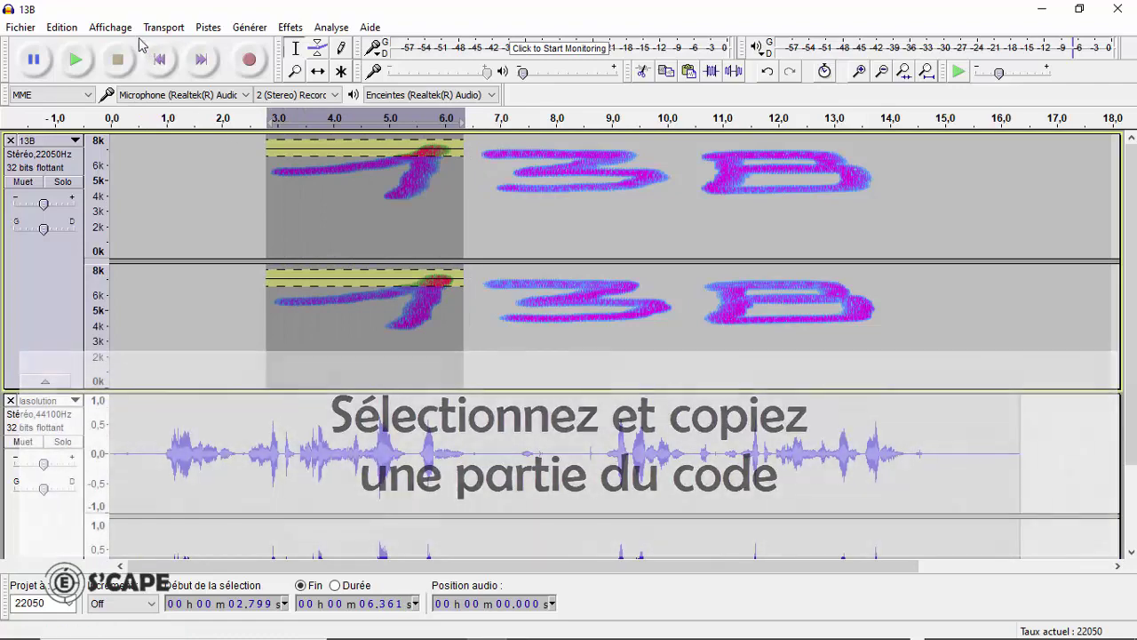
pyautogui.click(61, 27)
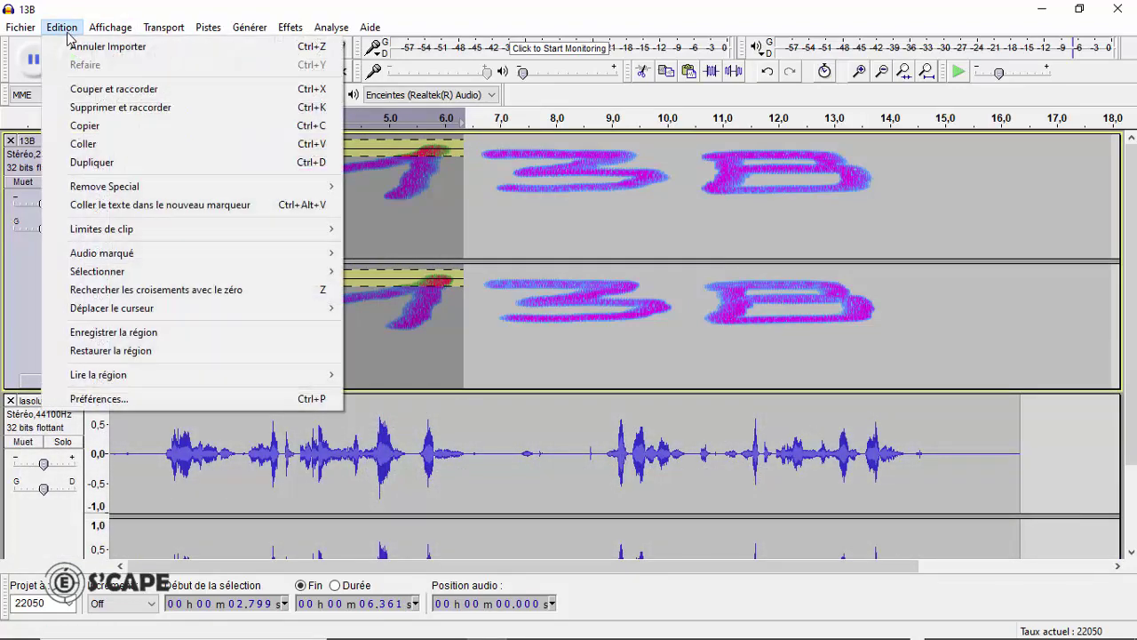
pyautogui.click(84, 127)
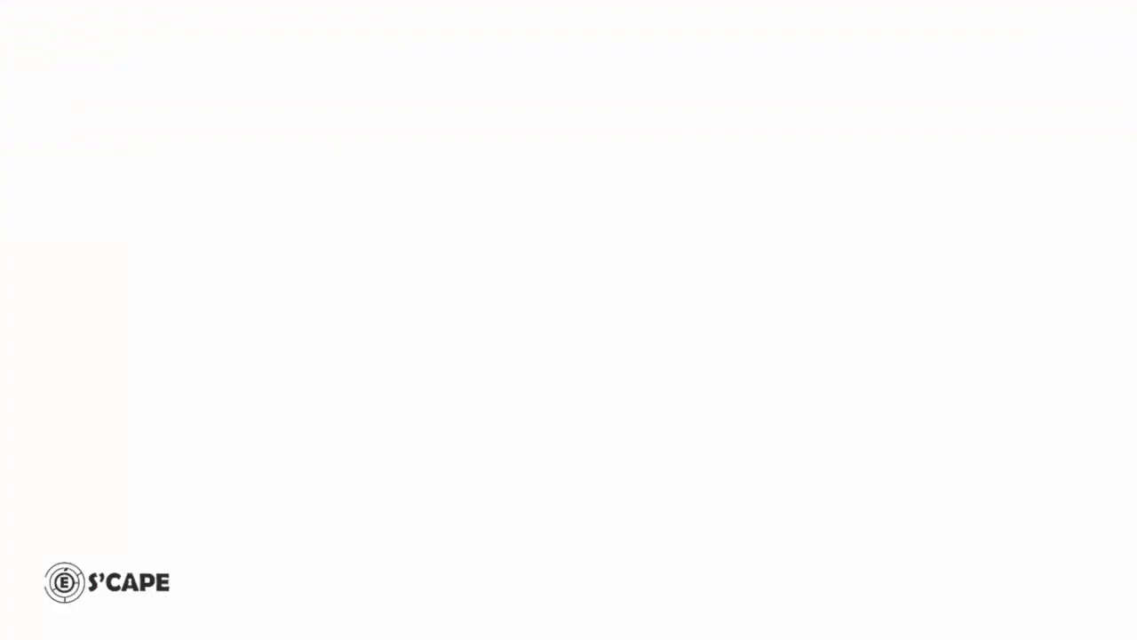
# Paste the copied section into the silence at the start of the lasolution track, at about 0.4 s.
pyautogui.click(133, 400)
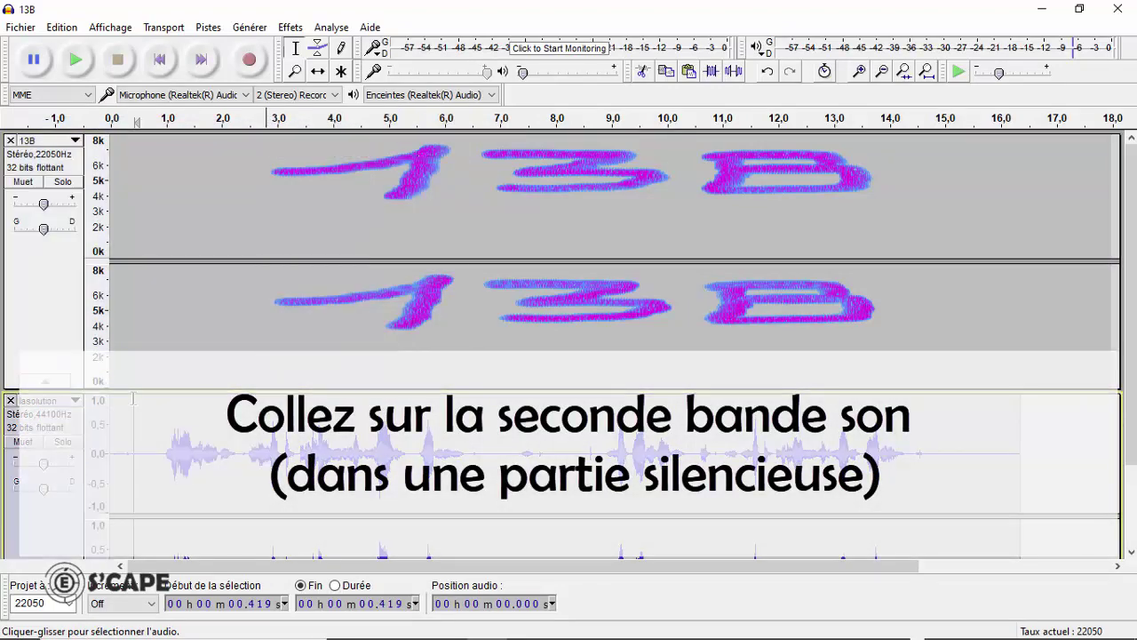
pyautogui.scroll(-3, 133, 400)
pyautogui.click(62, 28)
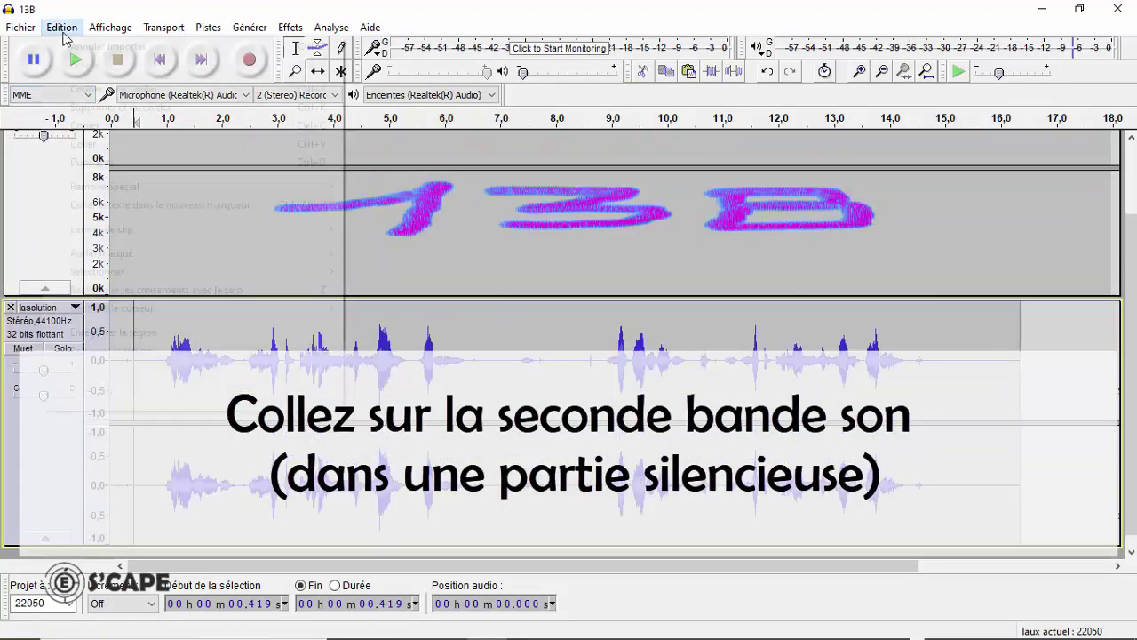
pyautogui.click(84, 142)
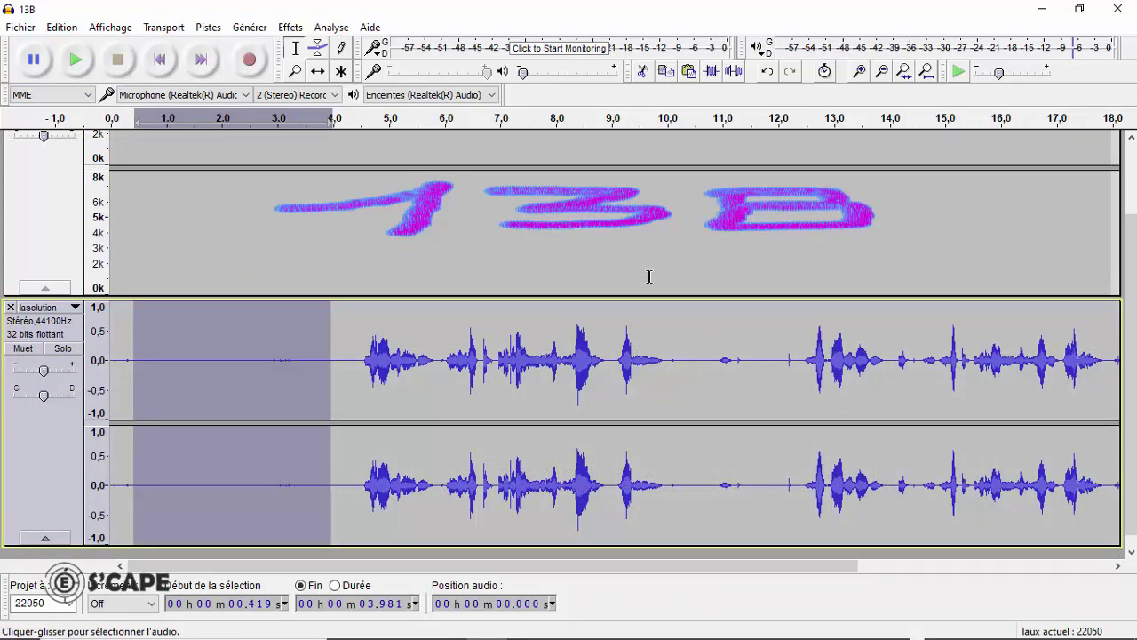
# Copy the digit 3 section of the 13B track, about 6.7 to 10.5 s, and paste it into lasolution at about 10.6 s.
pyautogui.scroll(5, 484, 157)
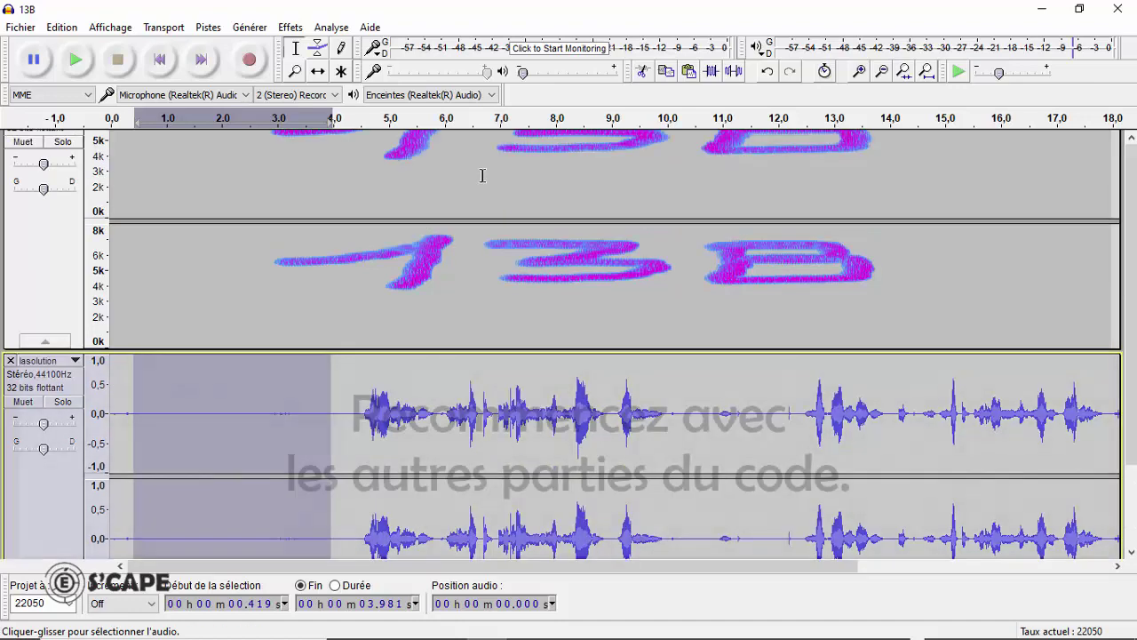
pyautogui.moveTo(483, 149); pyautogui.dragTo(691, 157)
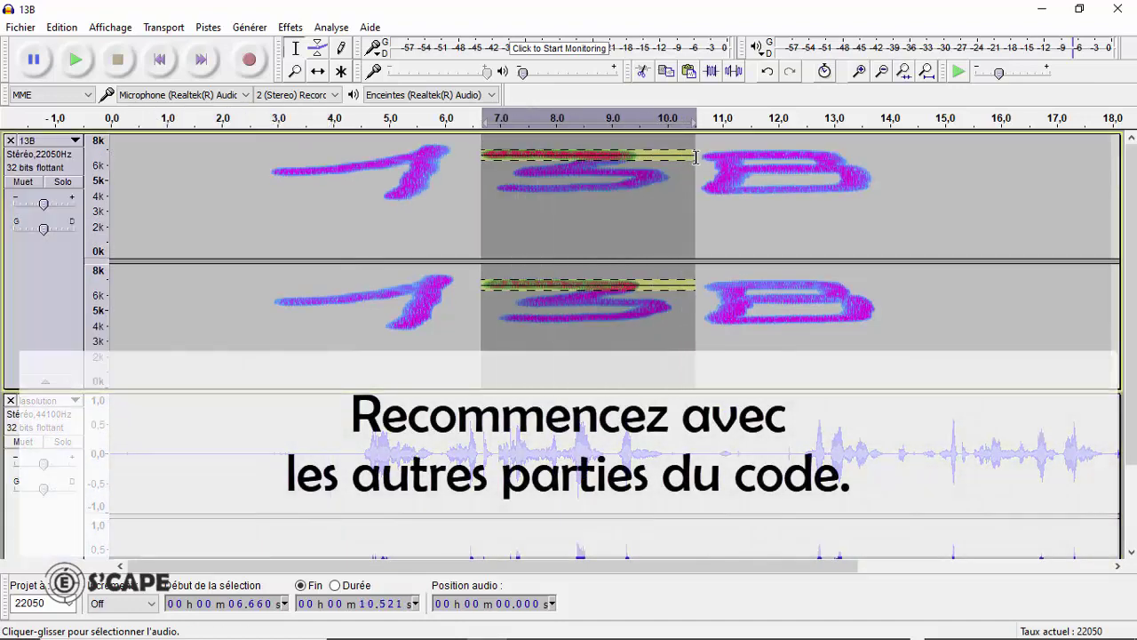
pyautogui.click(62, 30)
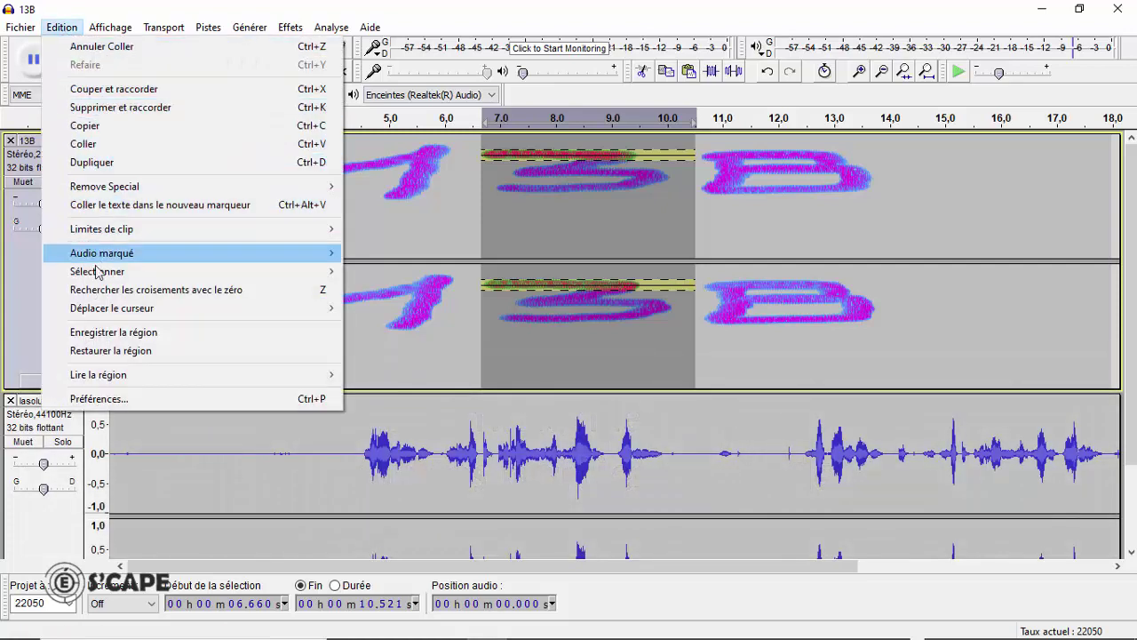
pyautogui.click(86, 129)
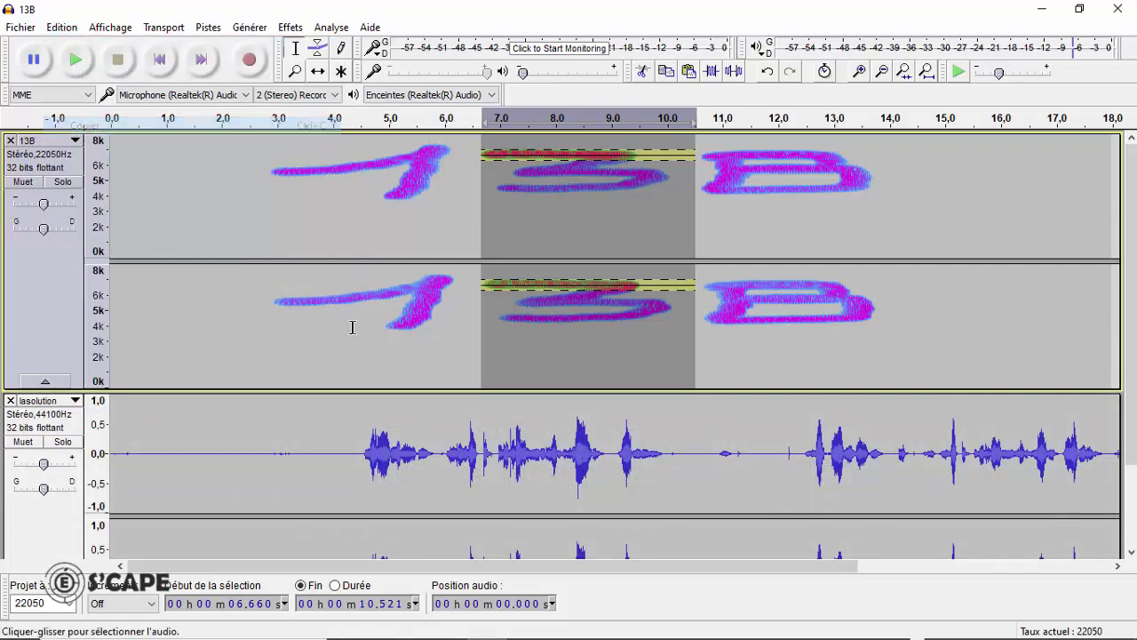
pyautogui.click(701, 402)
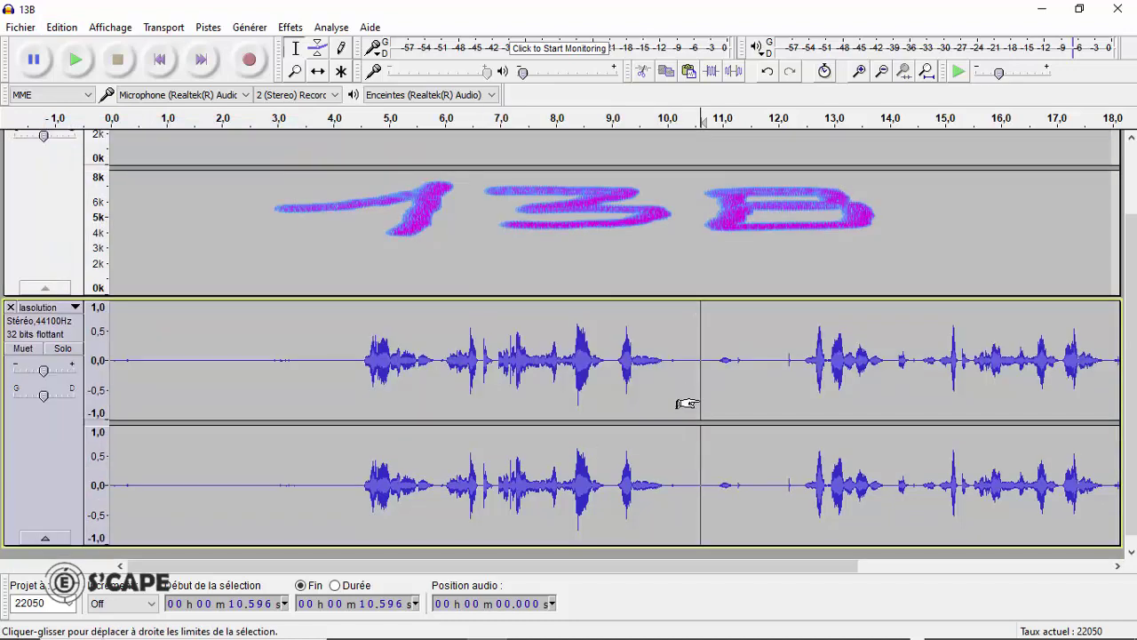
pyautogui.click(76, 25)
pyautogui.click(89, 144)
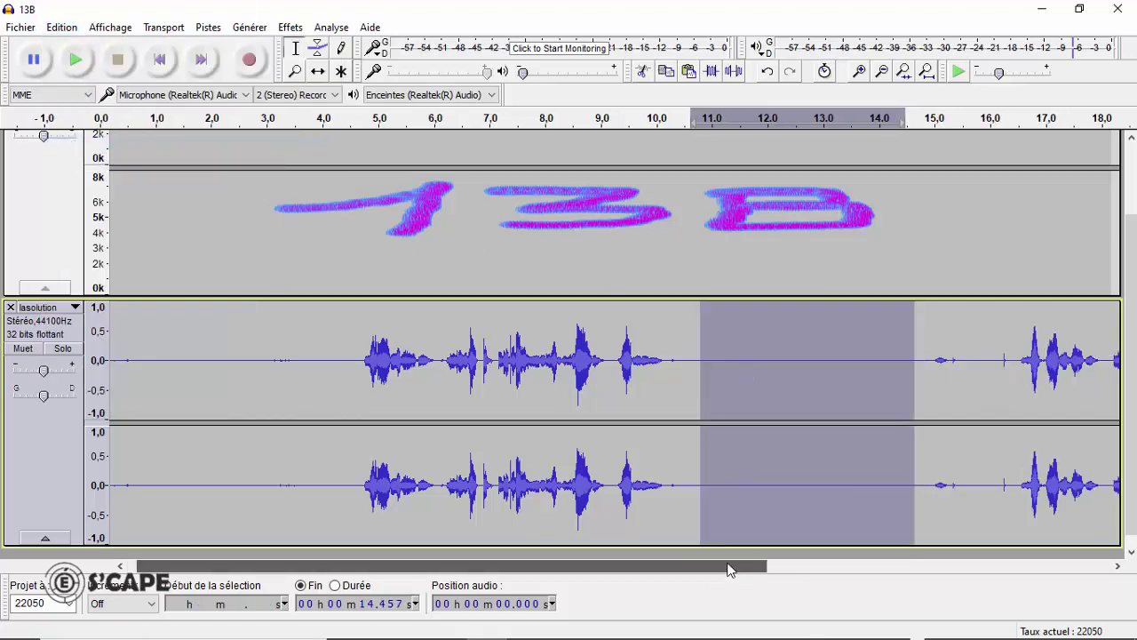
# Copy the letter B section of the 13B track, about 10.6 to 14.3 s, and paste it into lasolution at about 22.3 s.
pyautogui.moveTo(724, 566); pyautogui.dragTo(987, 562)
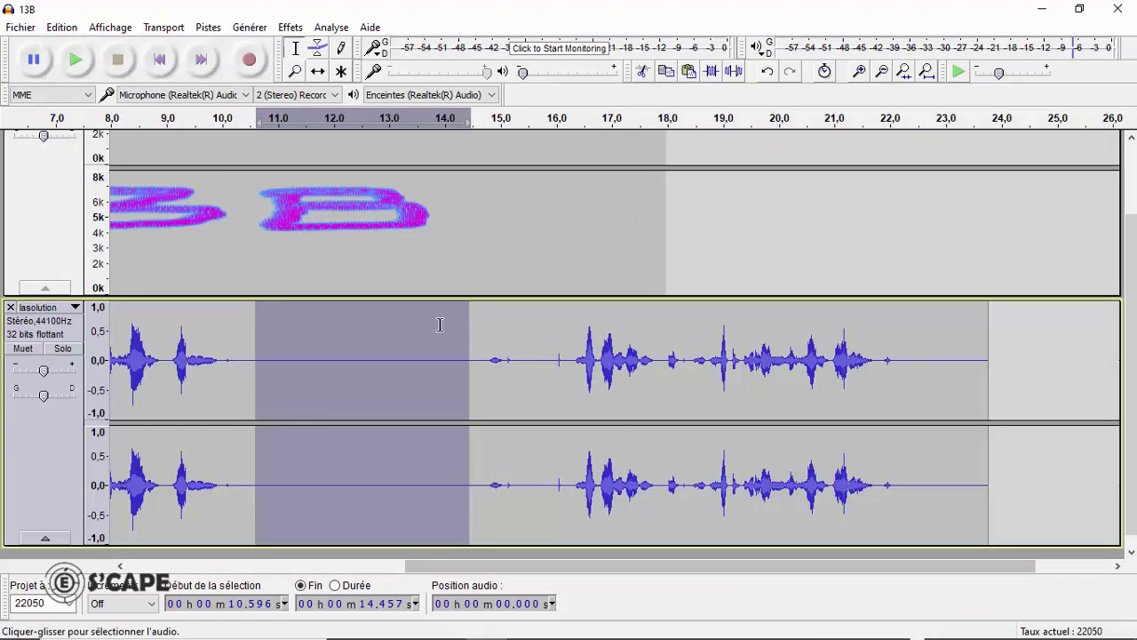
pyautogui.scroll(2, 348, 282)
pyautogui.moveTo(252, 135); pyautogui.dragTo(462, 150)
pyautogui.click(55, 33)
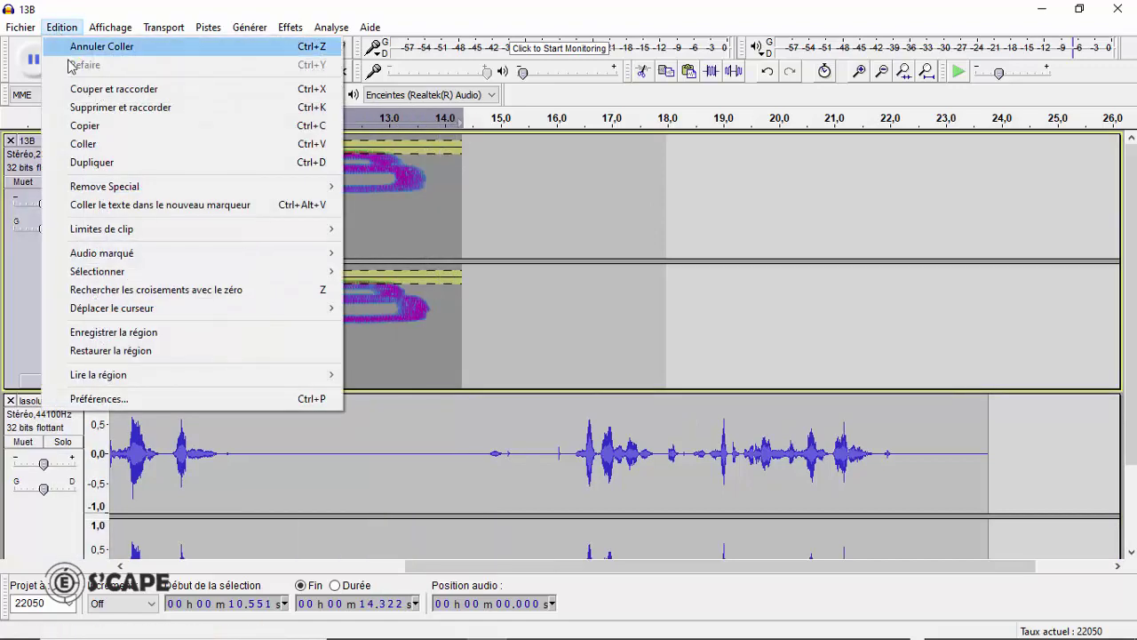
pyautogui.click(67, 120)
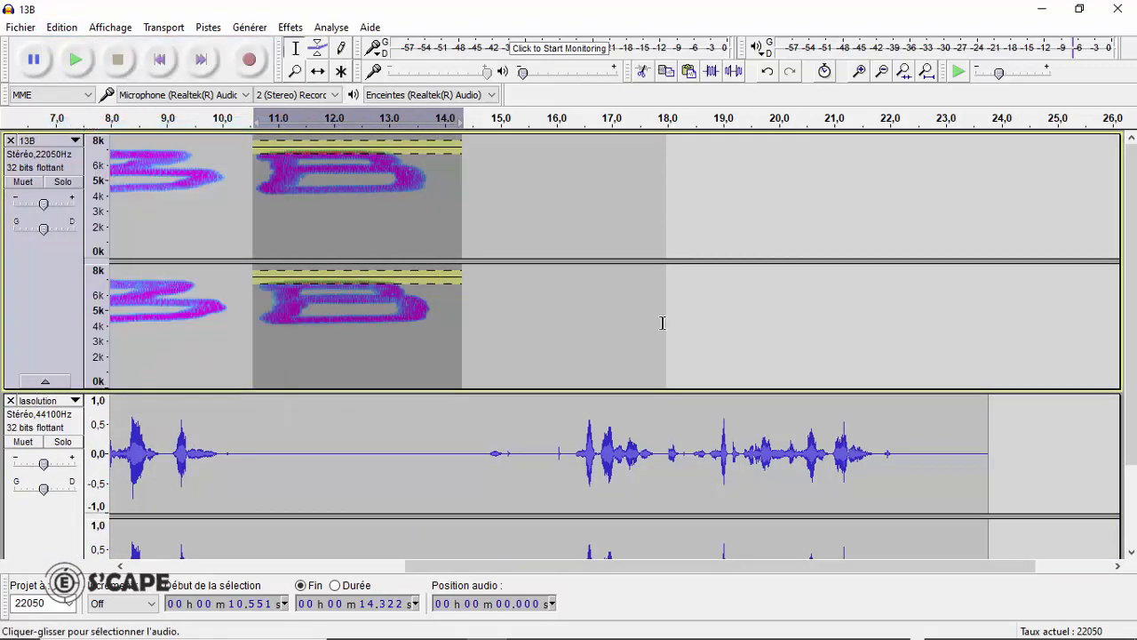
pyautogui.click(904, 403)
pyautogui.click(62, 27)
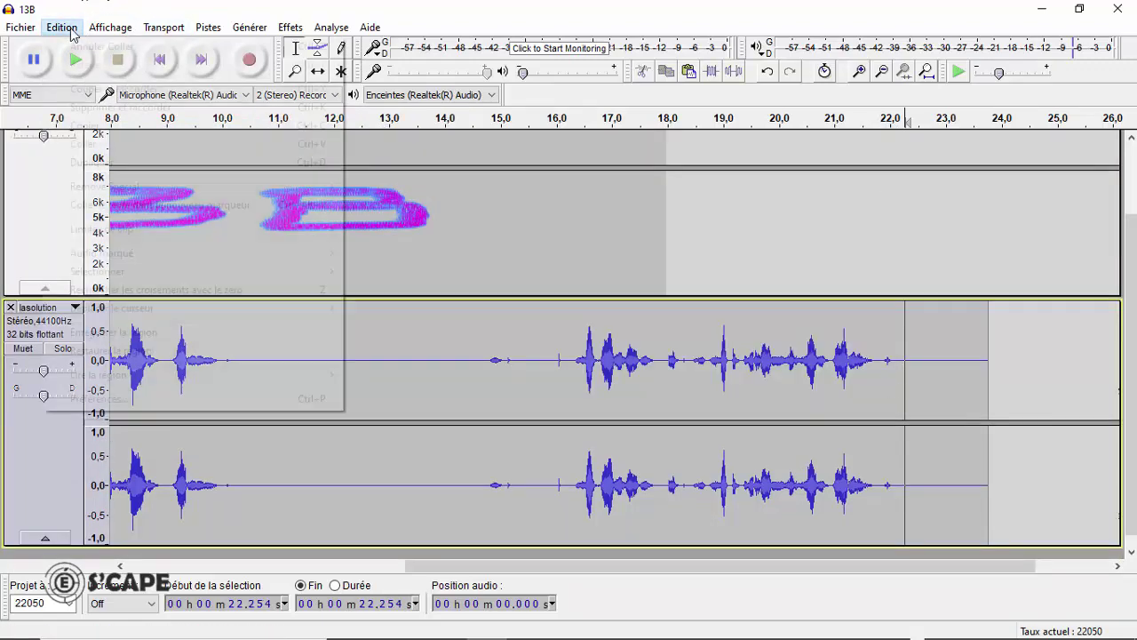
pyautogui.click(98, 145)
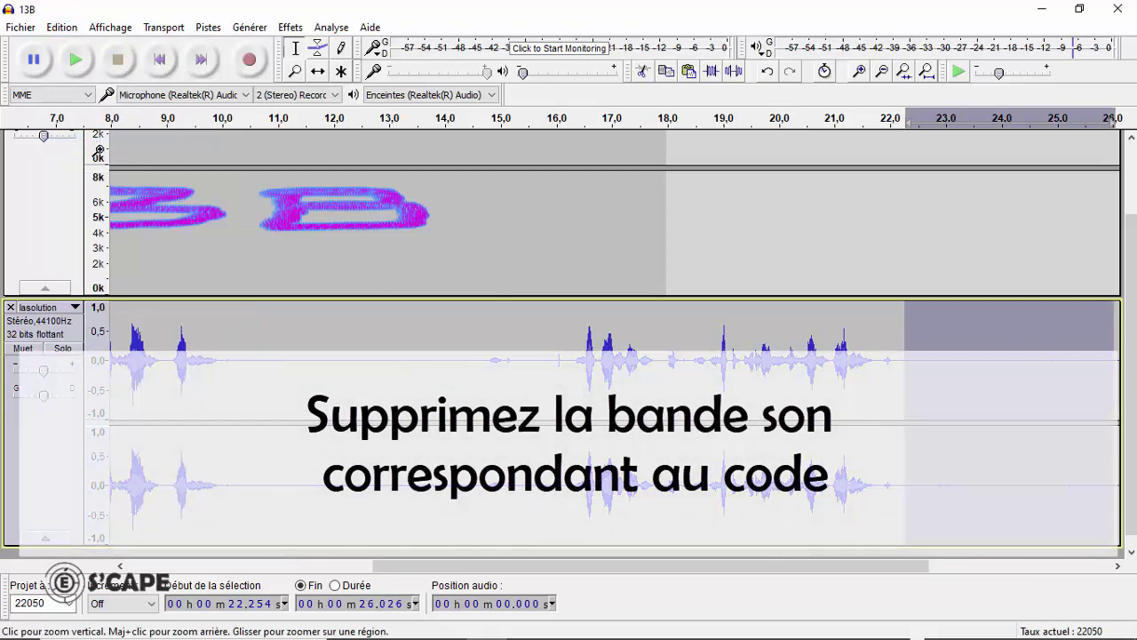
# Delete the 13B track and fit the whole lasolution track into view.
pyautogui.scroll(2, 289, 422)
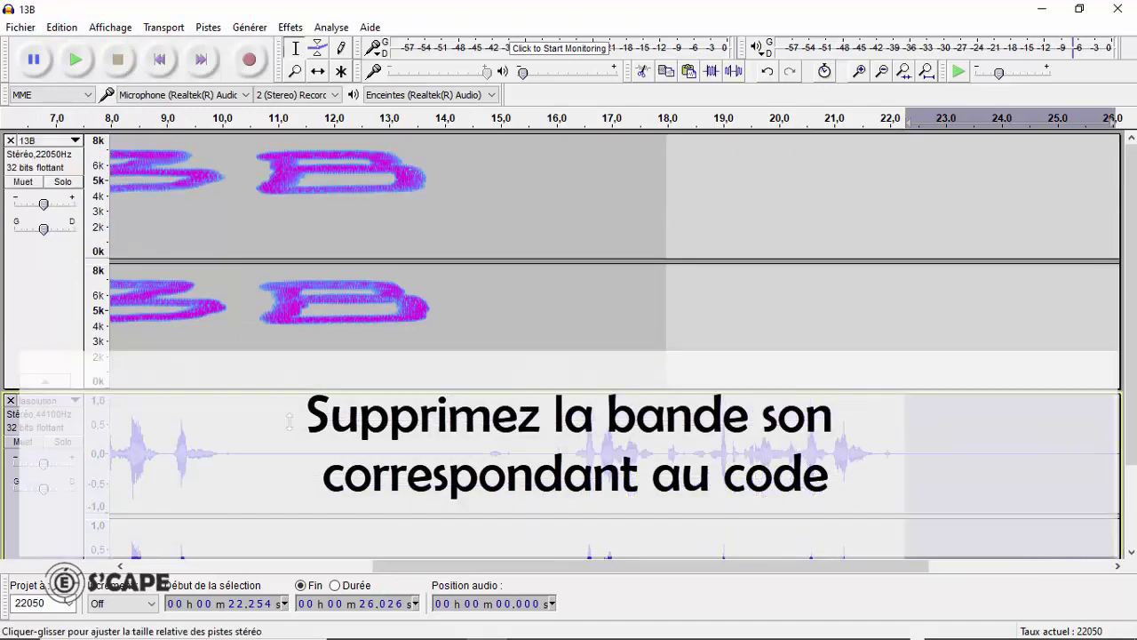
pyautogui.click(10, 141)
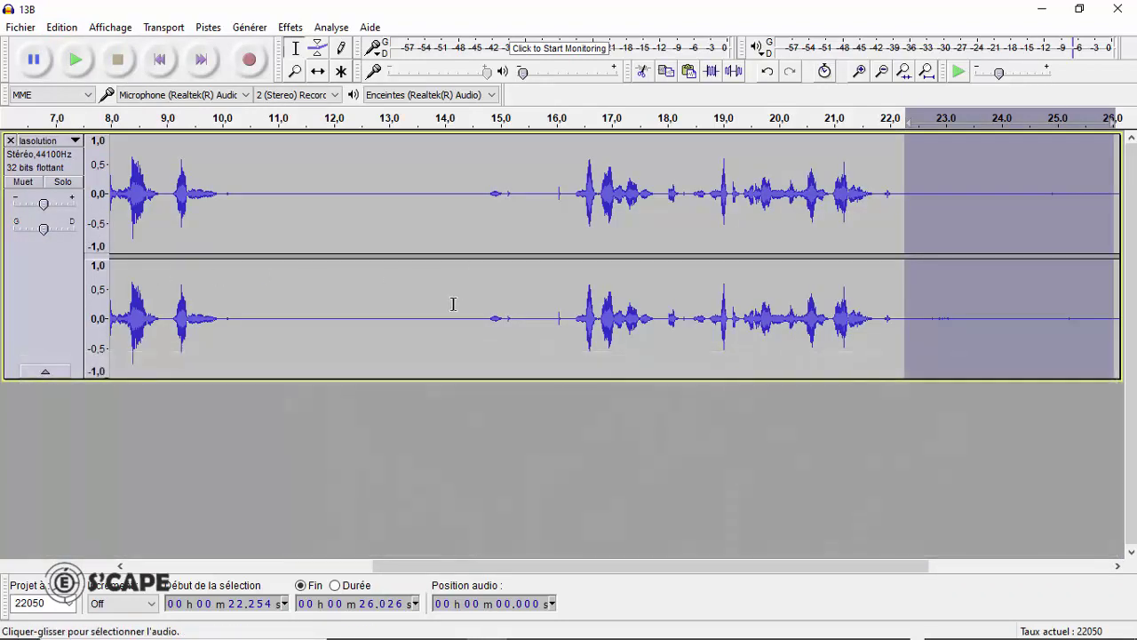
pyautogui.click(294, 72)
pyautogui.rightClick(271, 173)
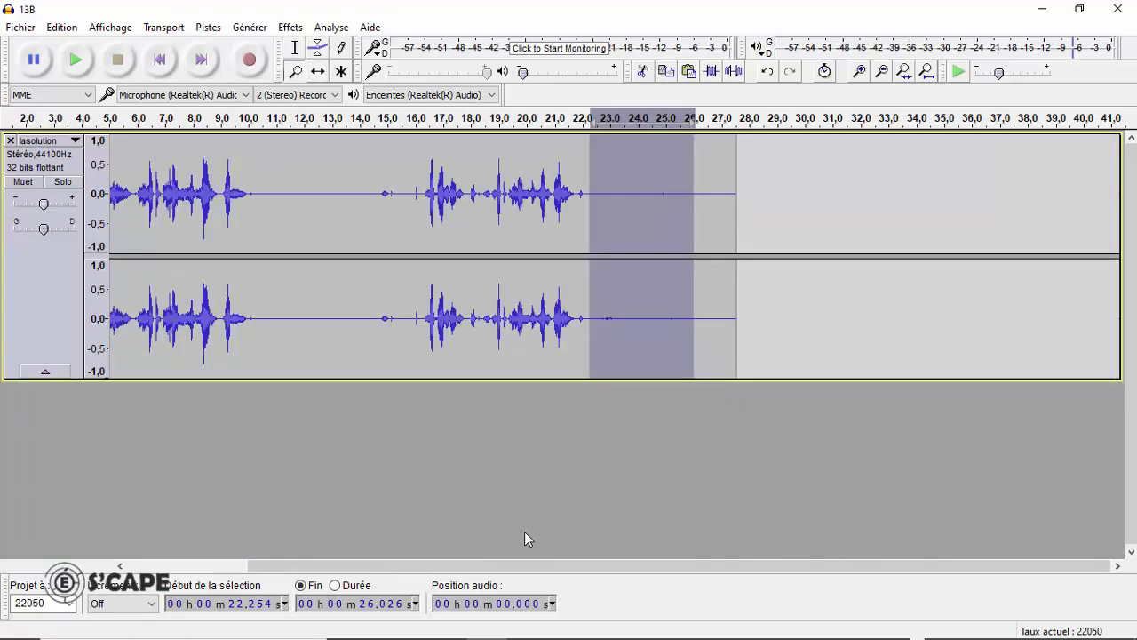
pyautogui.moveTo(558, 565); pyautogui.dragTo(439, 566)
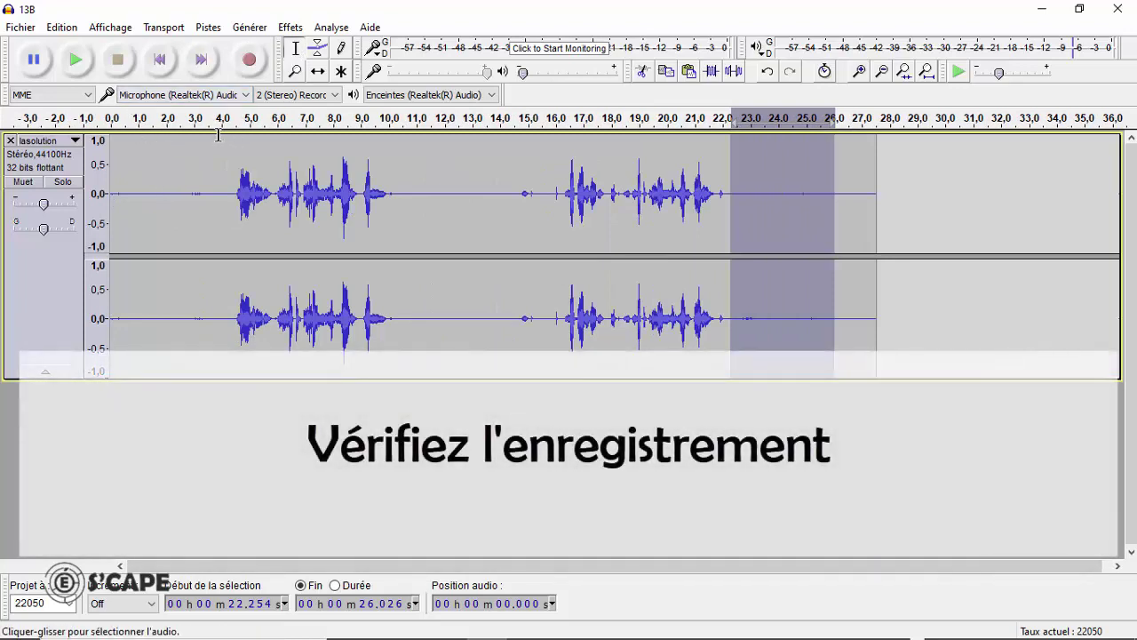
# Play the lasolution track from its beginning while raising the speaker volume, and stop playback after listening.
pyautogui.click(120, 126)
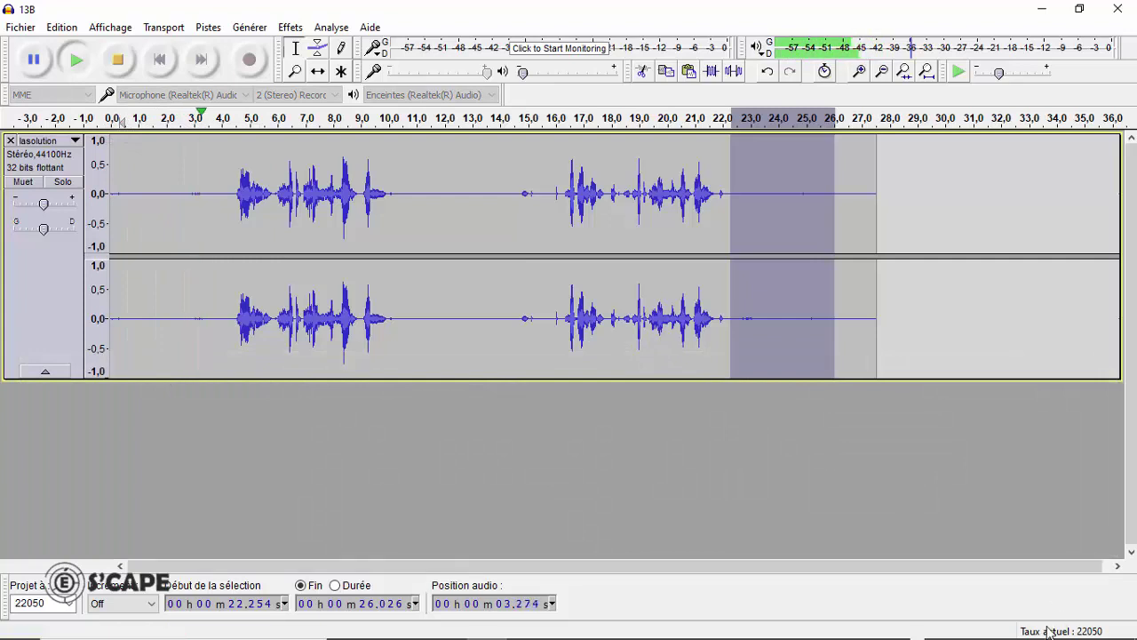
pyautogui.click(1024, 623)
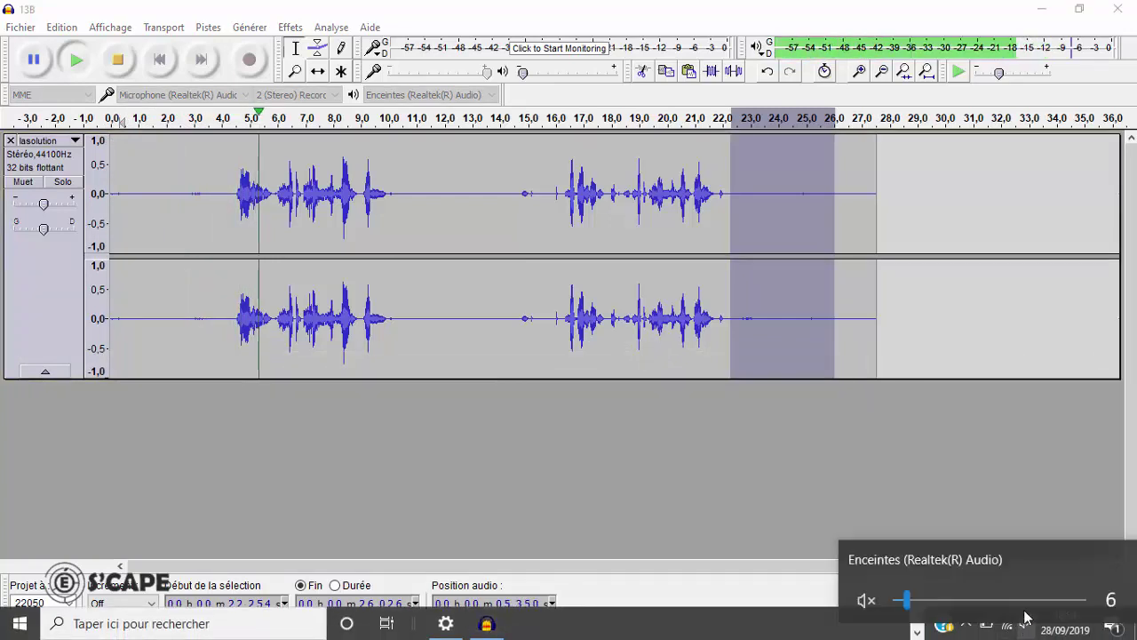
pyautogui.click(945, 584)
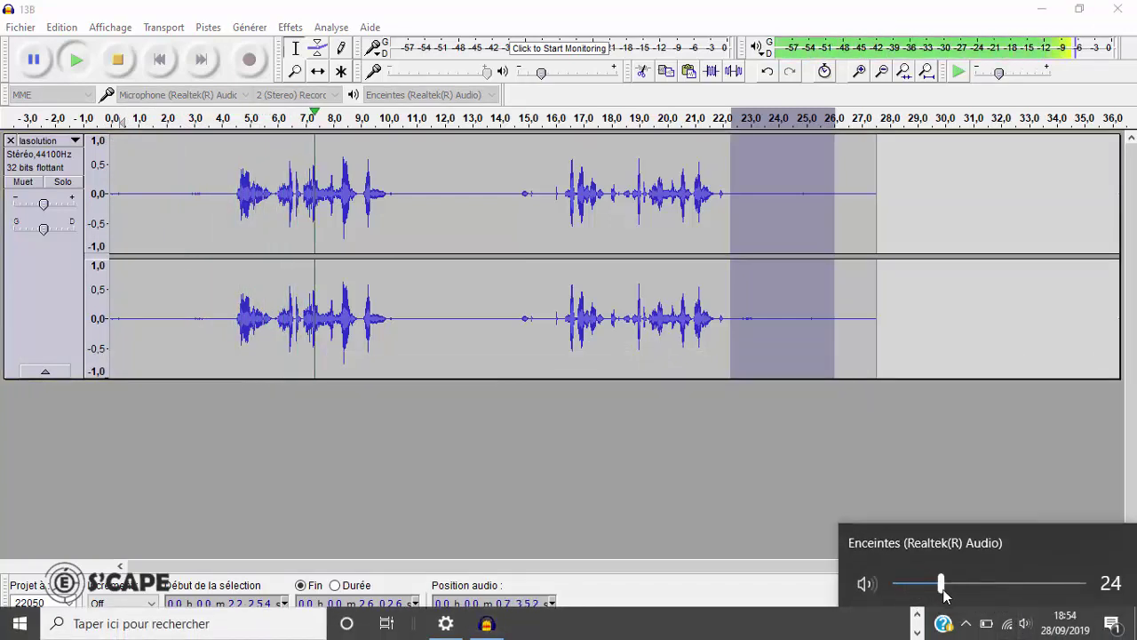
pyautogui.moveTo(944, 596); pyautogui.dragTo(1013, 594)
pyautogui.click(117, 60)
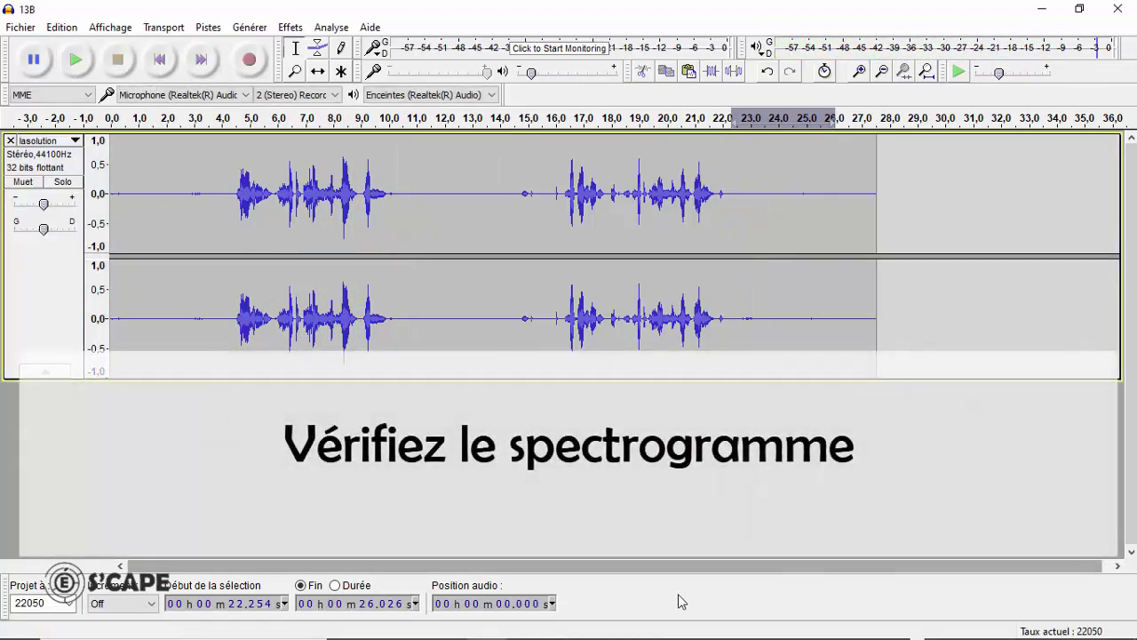
# Check the lasolution track as a spectrogram for the three code characters and return it to waveform display.
pyautogui.click(50, 143)
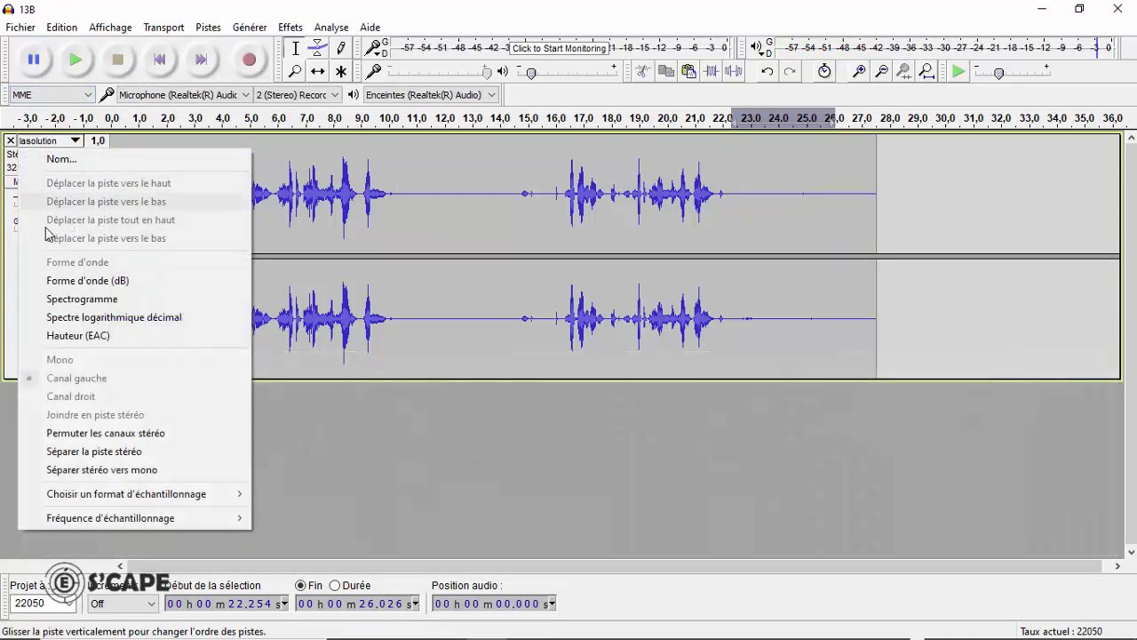
pyautogui.click(85, 300)
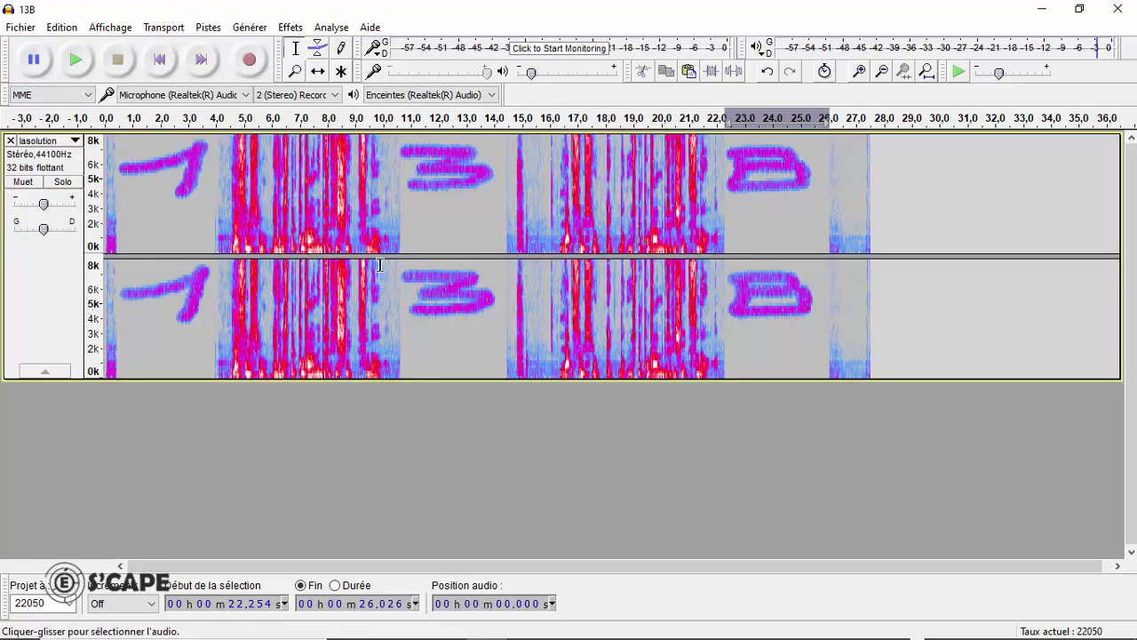
pyautogui.click(75, 141)
pyautogui.click(78, 262)
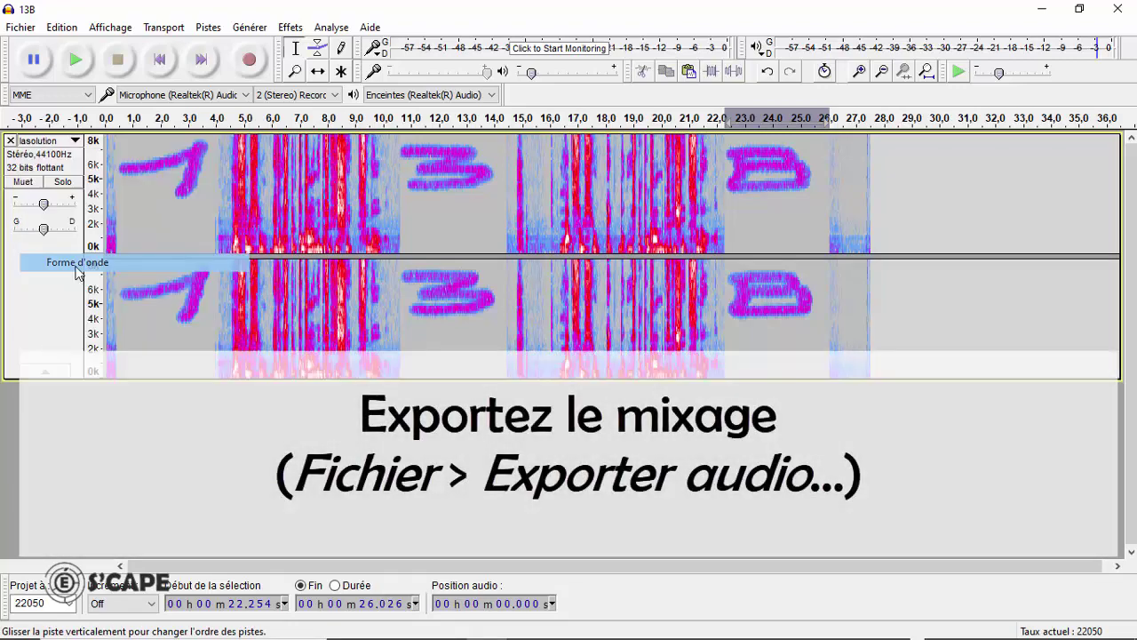
# Export the mix to the CoagulaLight1666 folder as TROUVEZLECODE in 16-bit PCM WAV format, leaving the metadata empty.
pyautogui.click(20, 27)
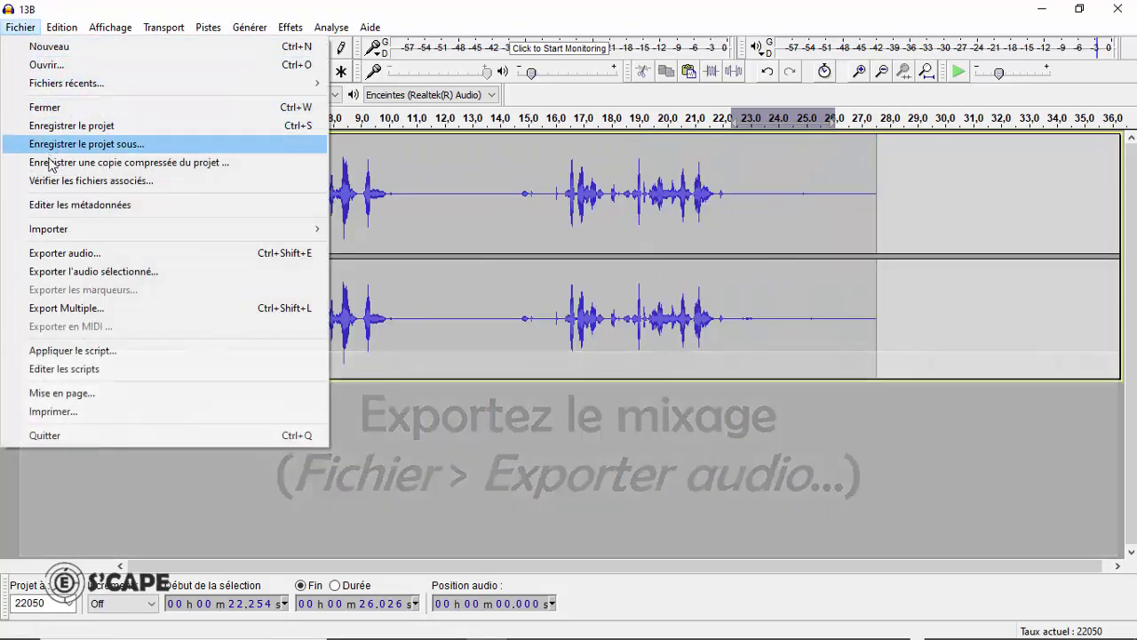
pyautogui.click(58, 256)
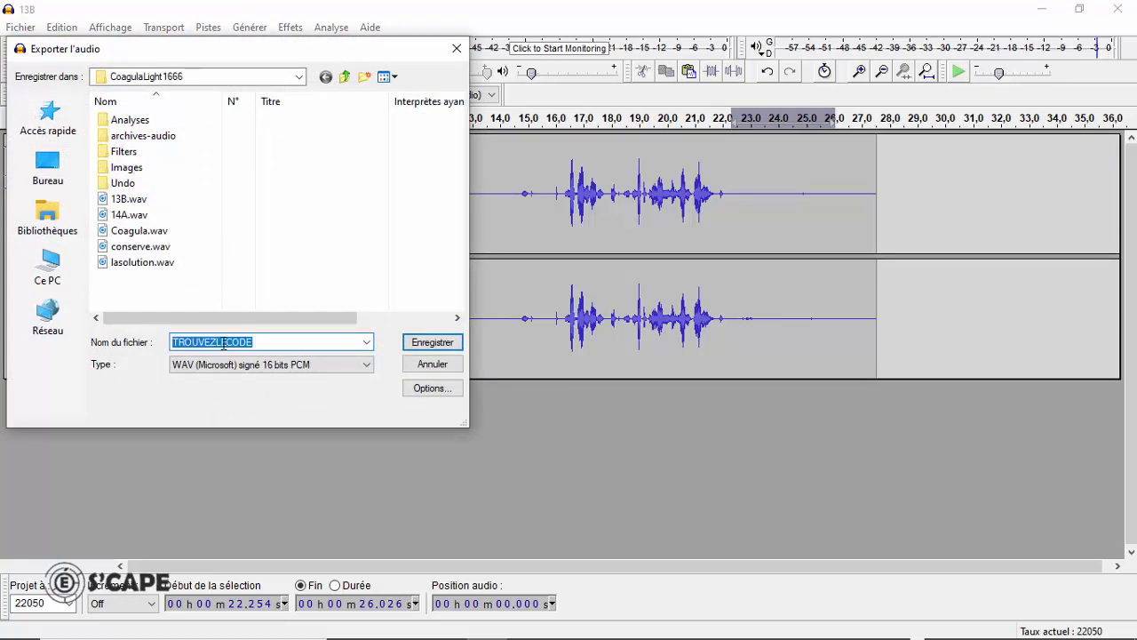
pyautogui.press('Return')
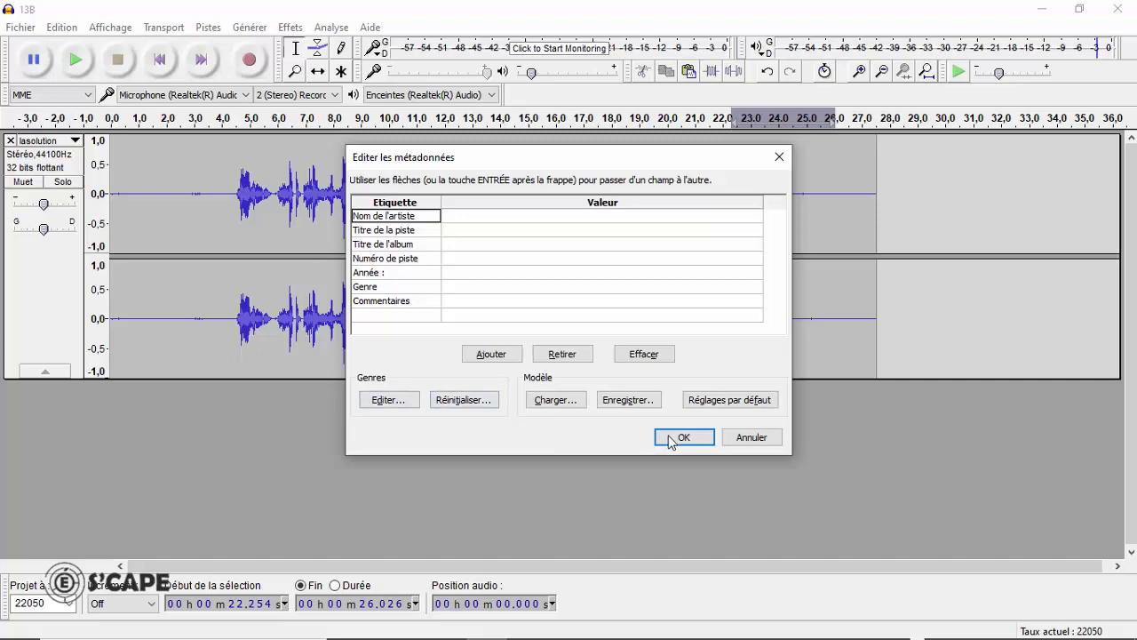
pyautogui.click(670, 438)
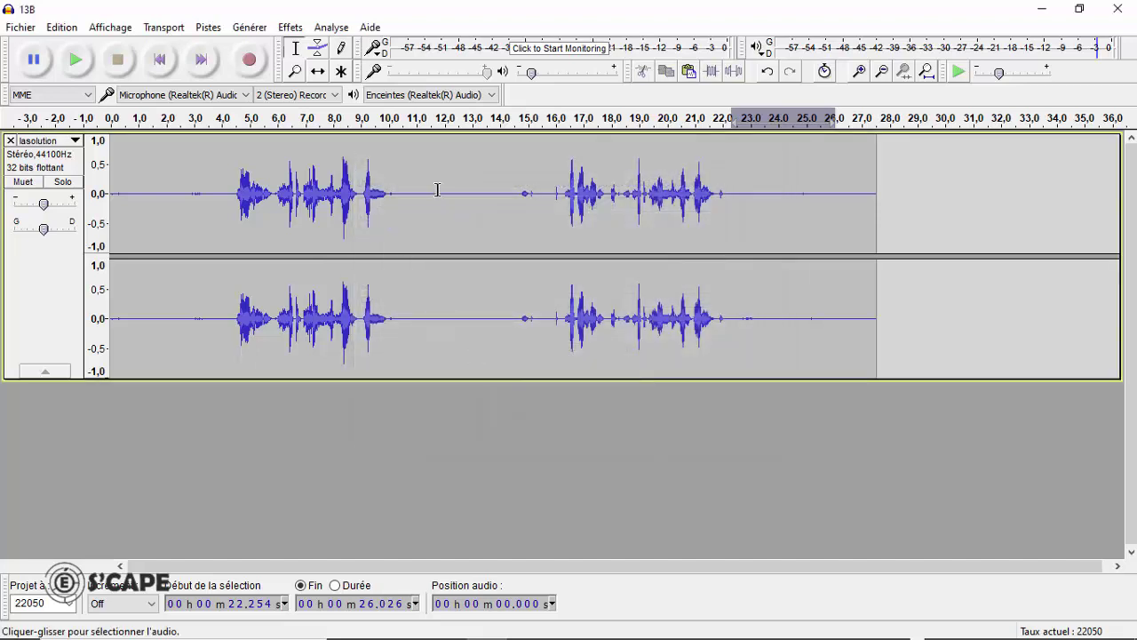